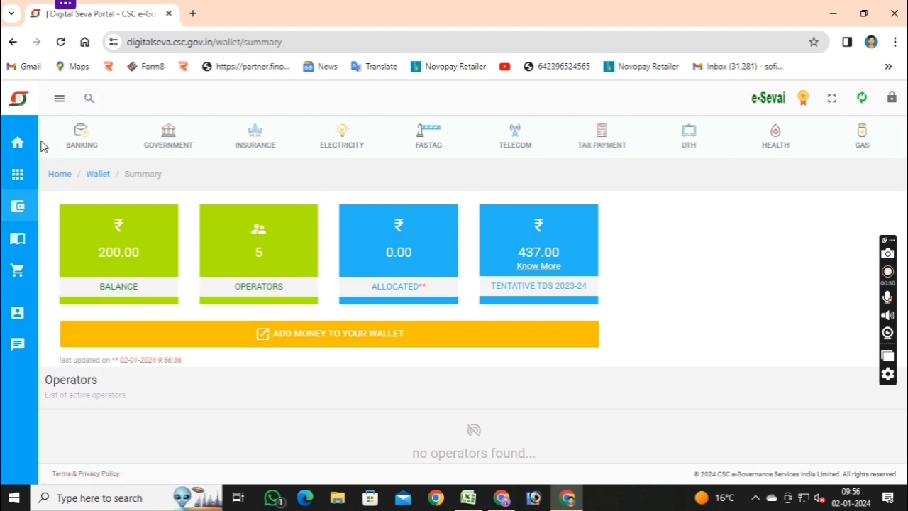
# View the wallet balance tiles: 200.00 balance, 5 operators and 437.00 tentative TDS for 2023-24.
pyautogui.moveTo(11, 227)
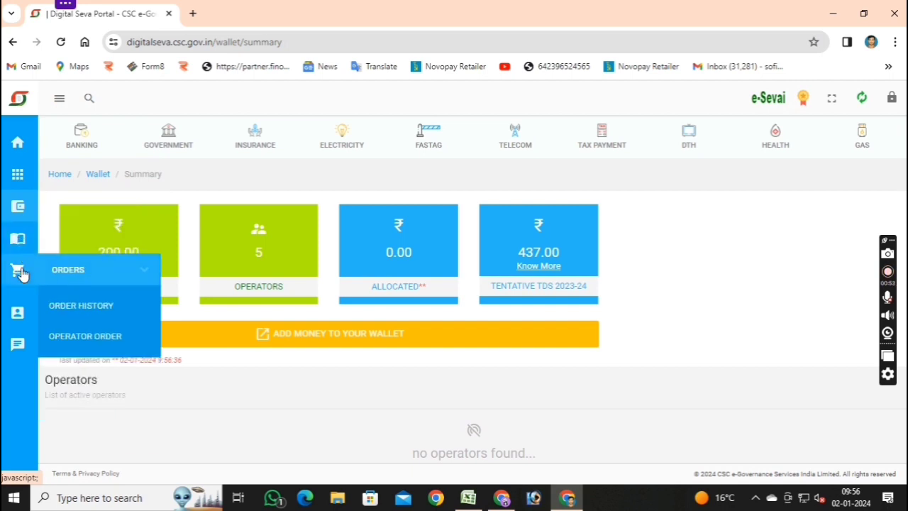
# Search services for 'PAN CA', launch PAN Card Services via Digital Seva Connect and accept the physical-document declaration.
pyautogui.click(28, 175)
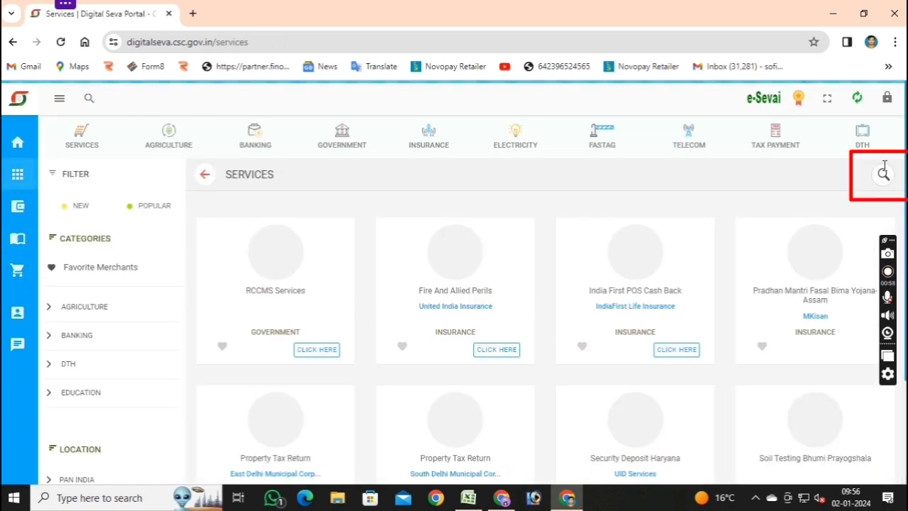
pyautogui.click(882, 175)
pyautogui.write('PAN CA')
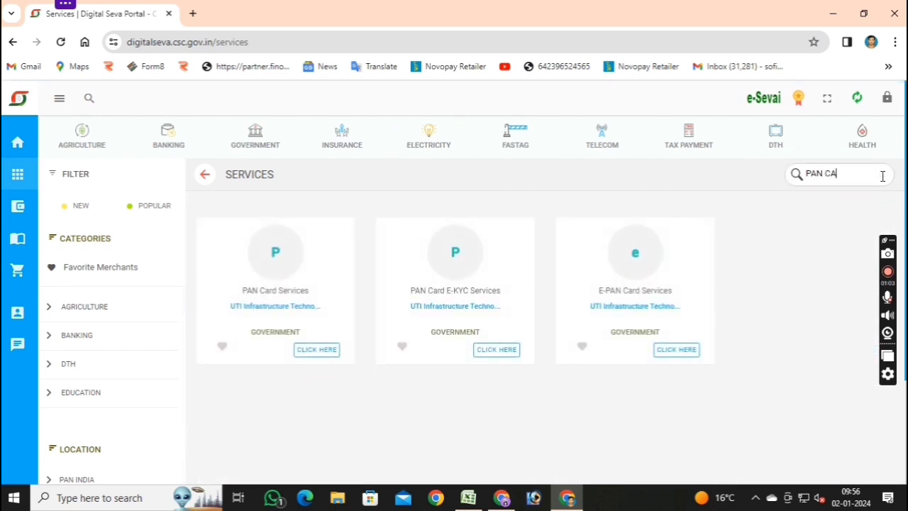
pyautogui.click(316, 352)
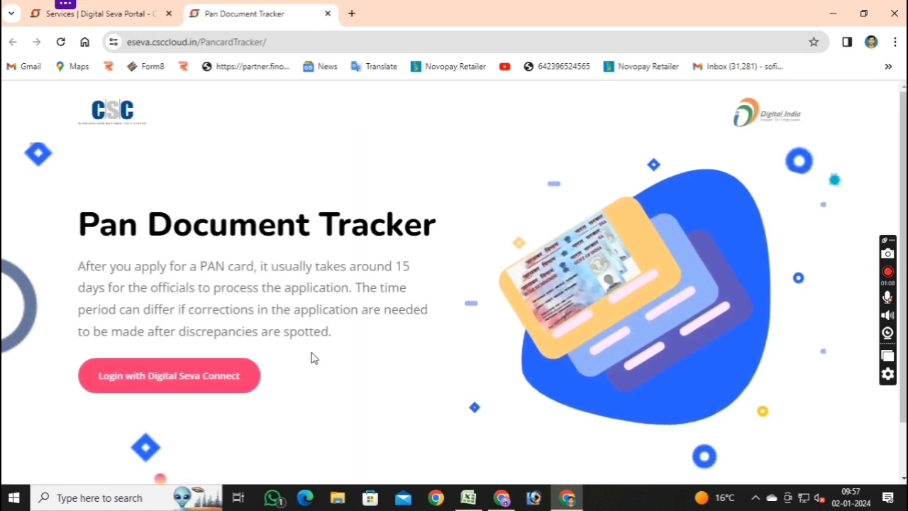
pyautogui.click(186, 383)
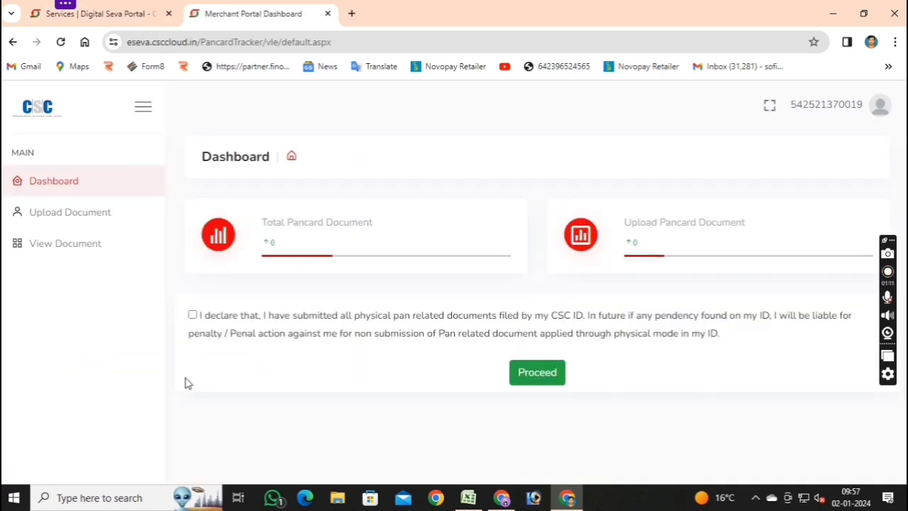
pyautogui.click(193, 315)
pyautogui.click(555, 376)
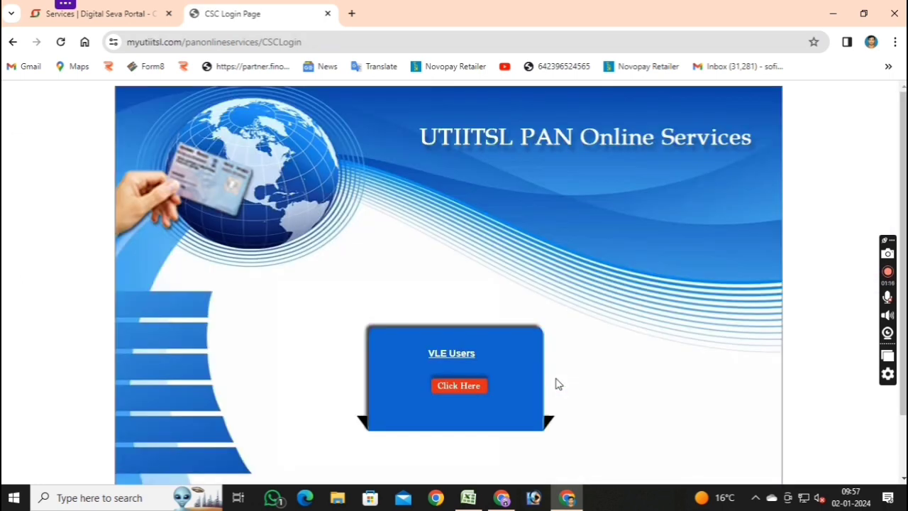
# Enter as a VLE user, start Apply New PAN on Form 49A and acknowledge the instructions.
pyautogui.click(449, 390)
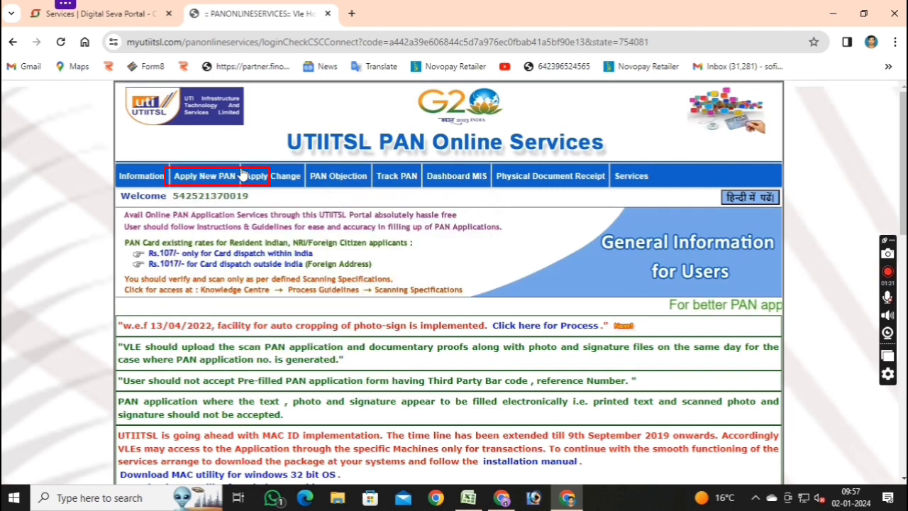
pyautogui.moveTo(226, 180)
pyautogui.click(229, 209)
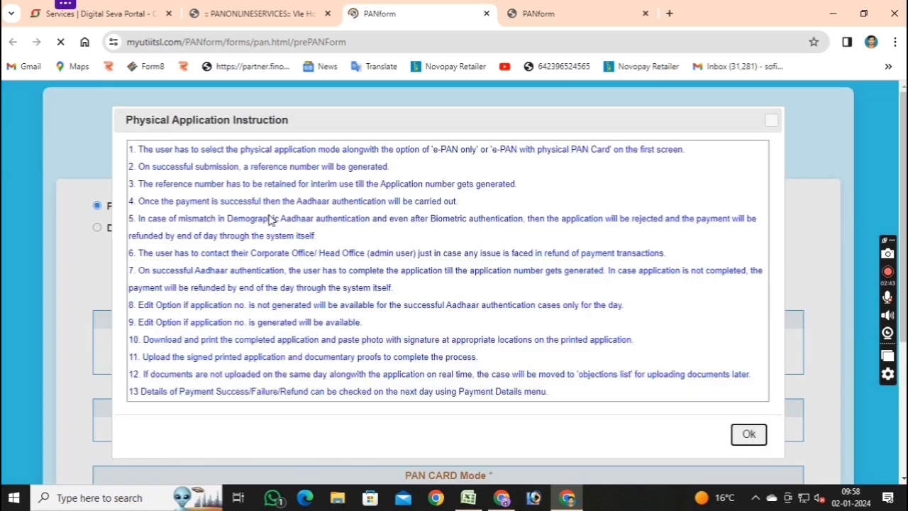
pyautogui.scroll(-1, 592, 215)
pyautogui.click(746, 366)
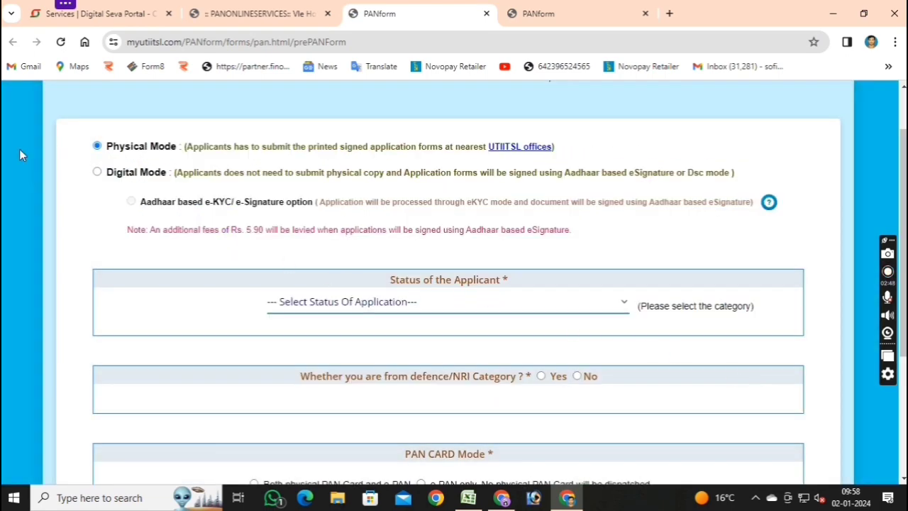
# Choose Individual status, No for defence/NRI, and both physical PAN card and e-PAN, then submit.
pyautogui.click(497, 319)
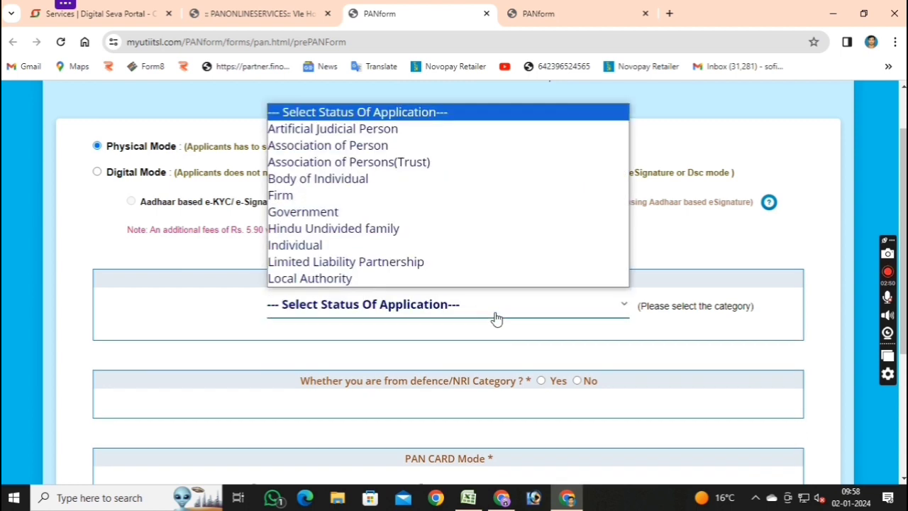
pyautogui.click(354, 248)
pyautogui.scroll(-2, 369, 258)
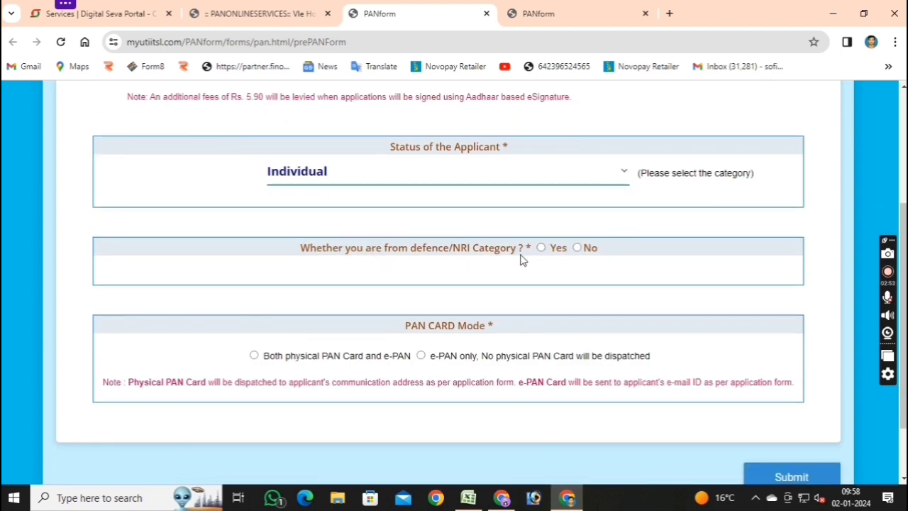
pyautogui.click(579, 247)
pyautogui.scroll(-1, 600, 294)
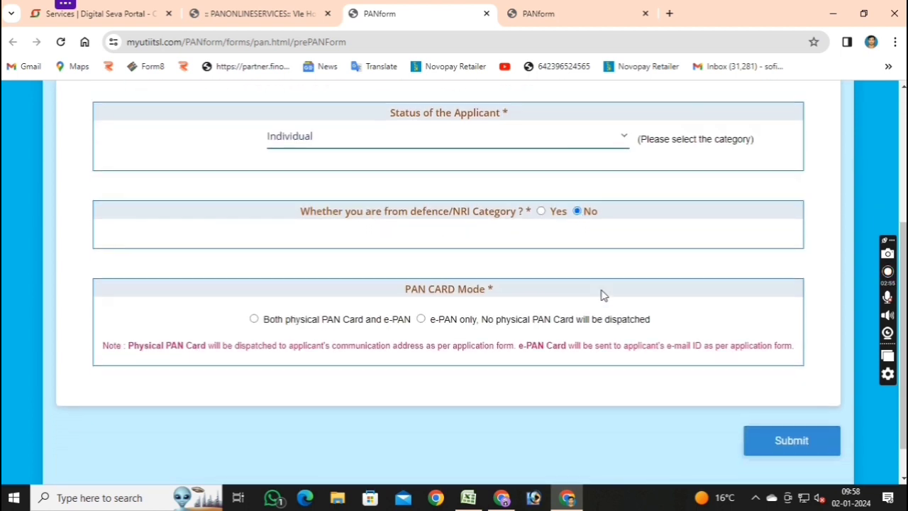
pyautogui.click(254, 286)
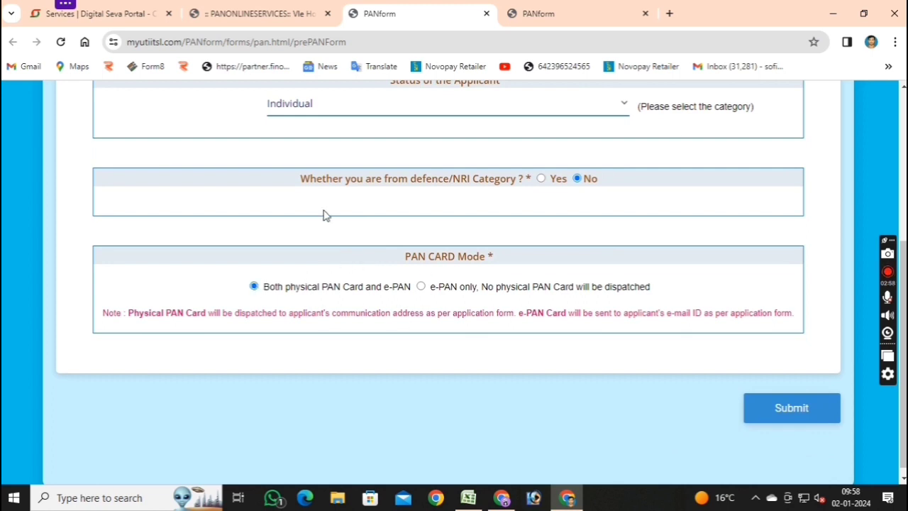
pyautogui.click(806, 420)
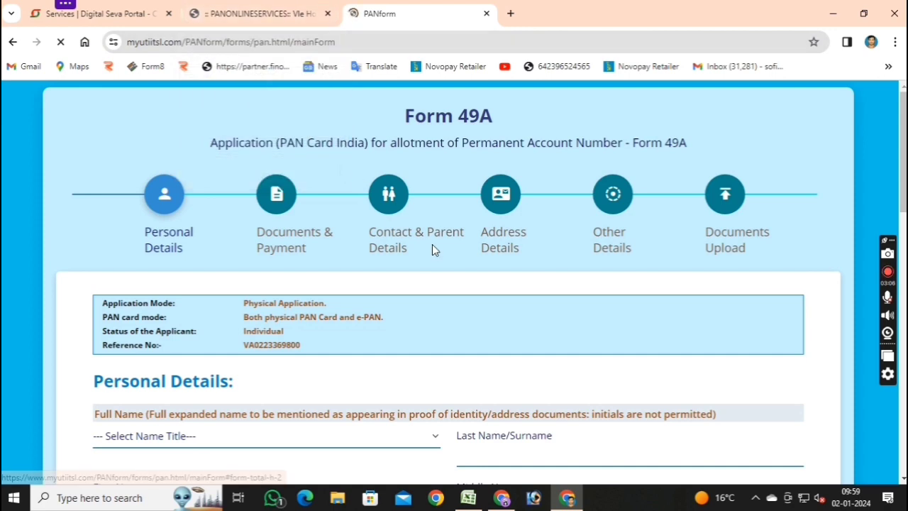
# Note the reference number, close its notice, and set the name title to SHRI.
pyautogui.scroll(-2, 433, 250)
pyautogui.moveTo(440, 191); pyautogui.dragTo(341, 190)
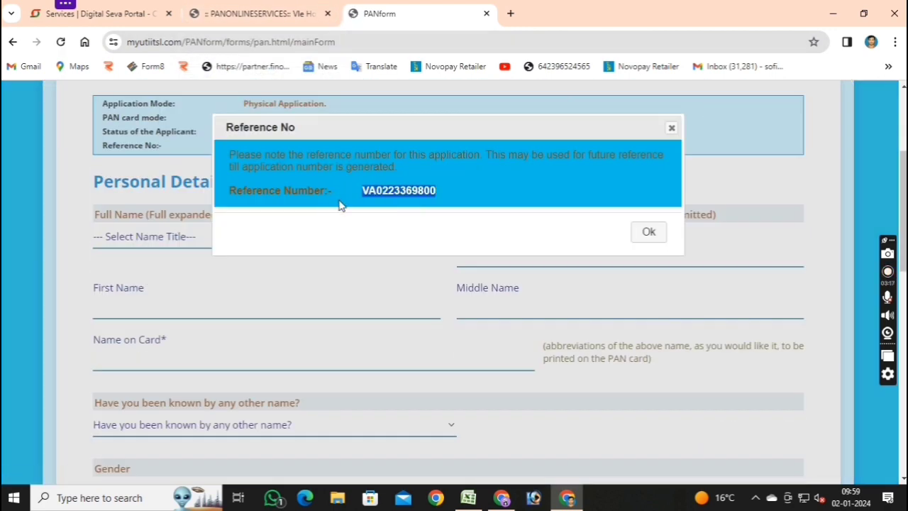
pyautogui.click(648, 235)
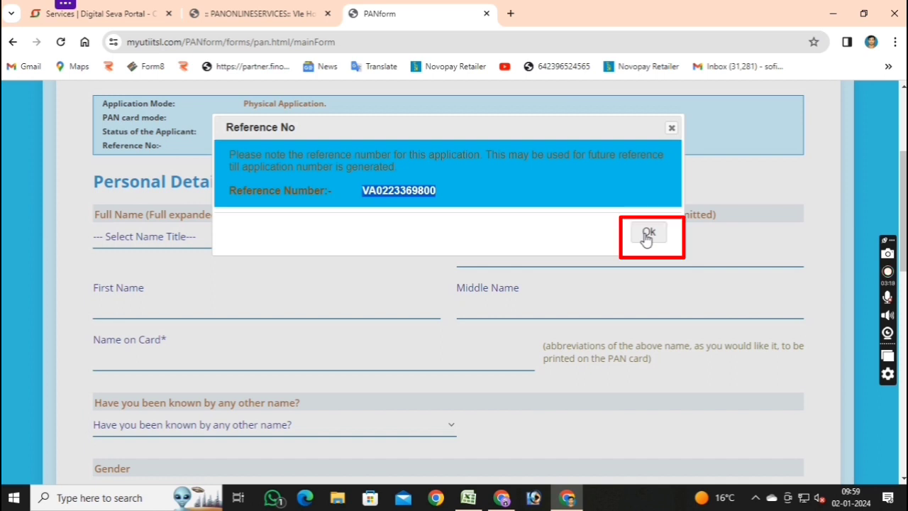
pyautogui.click(275, 240)
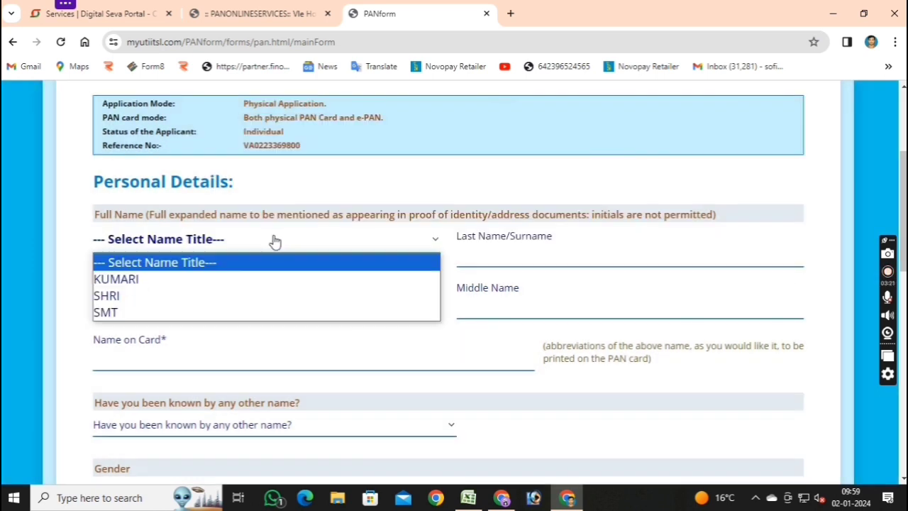
pyautogui.click(202, 297)
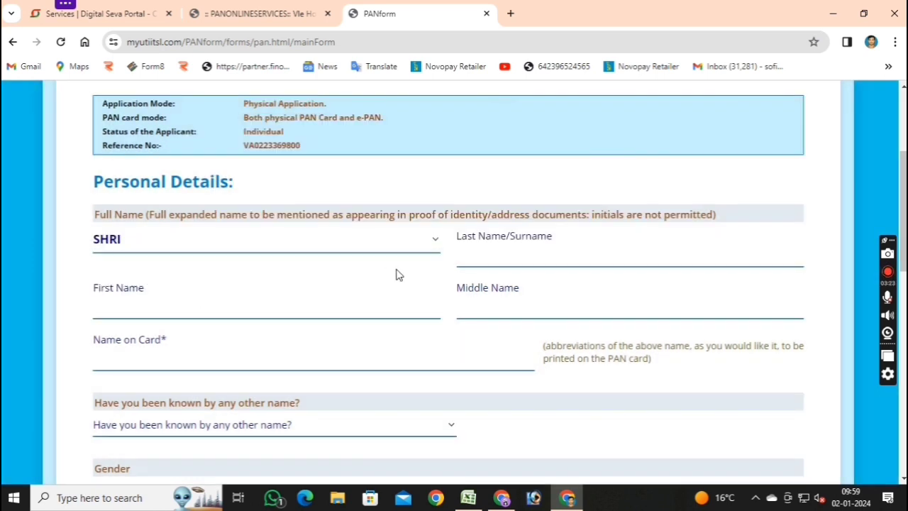
# Enter the applicant's surname and first name, and answer NO to being known by another name.
pyautogui.click(470, 257)
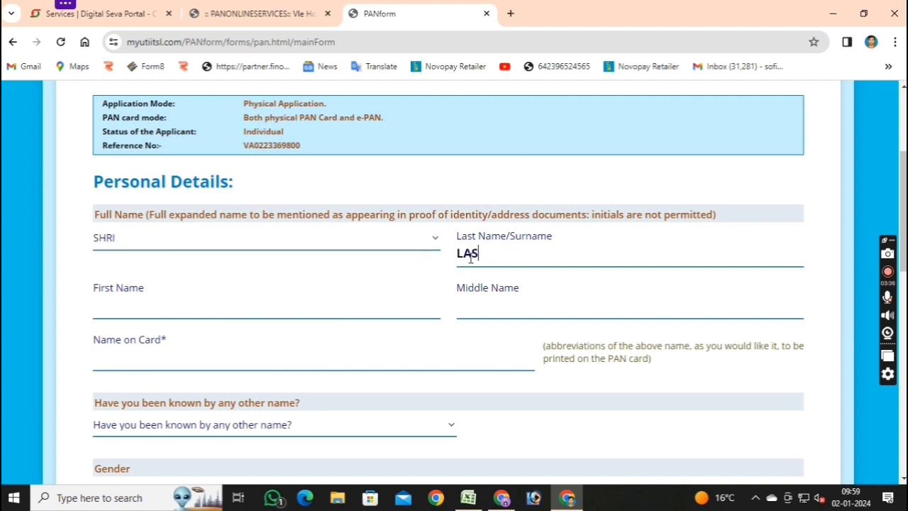
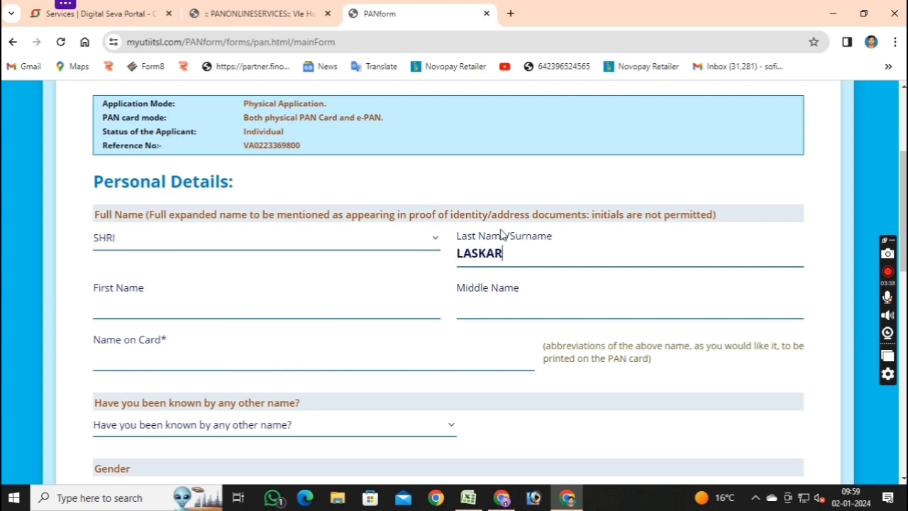
pyautogui.click(182, 310)
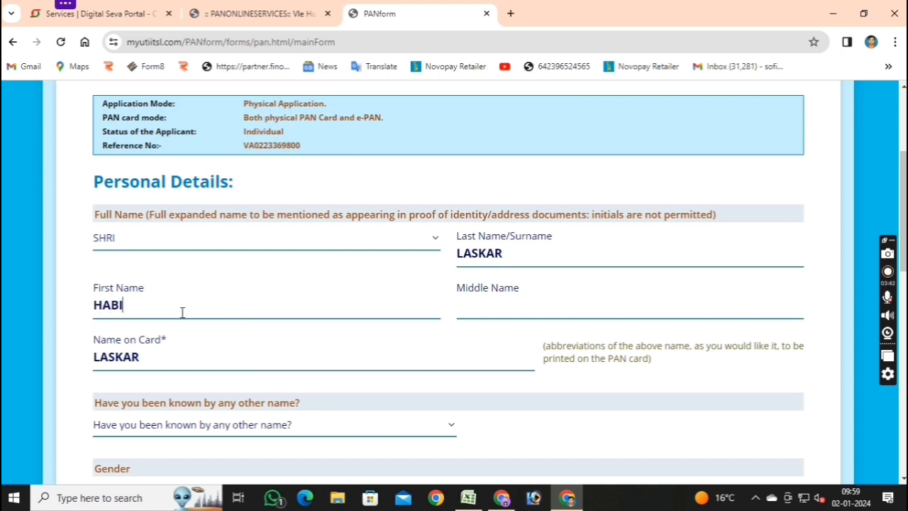
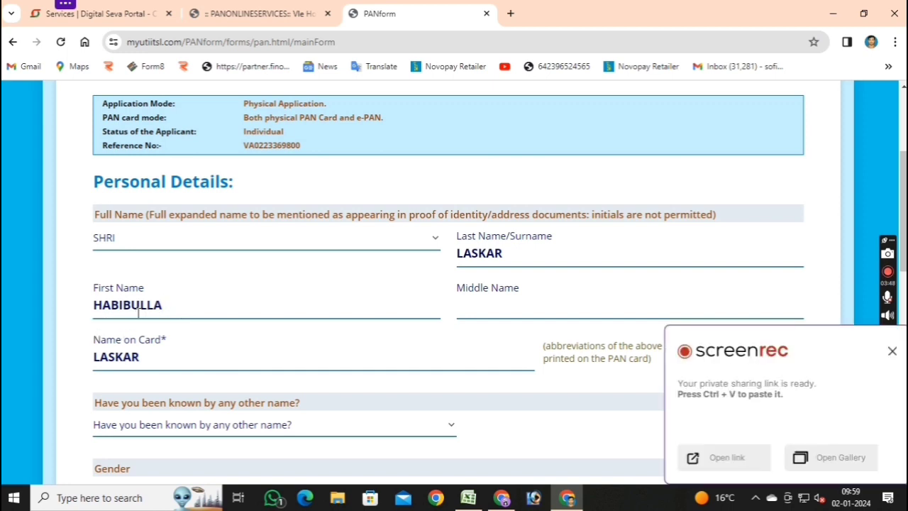
pyautogui.scroll(-1, 179, 339)
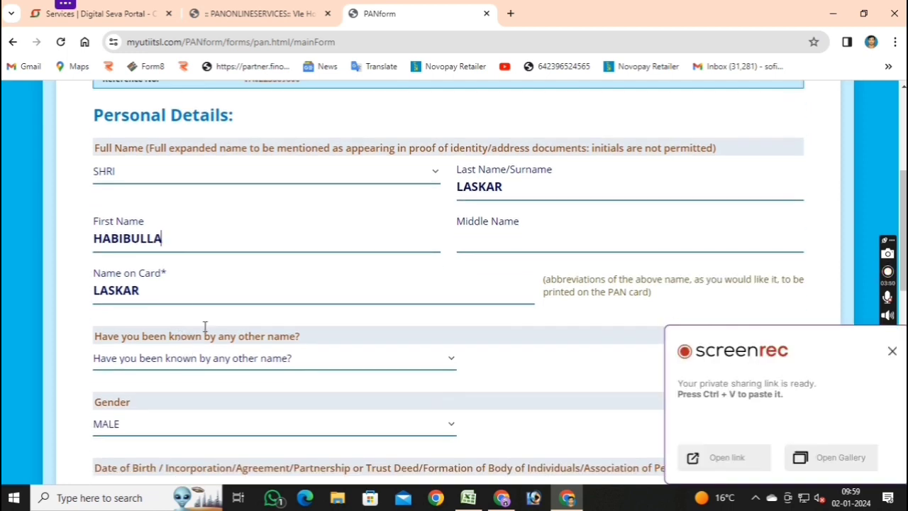
pyautogui.click(314, 365)
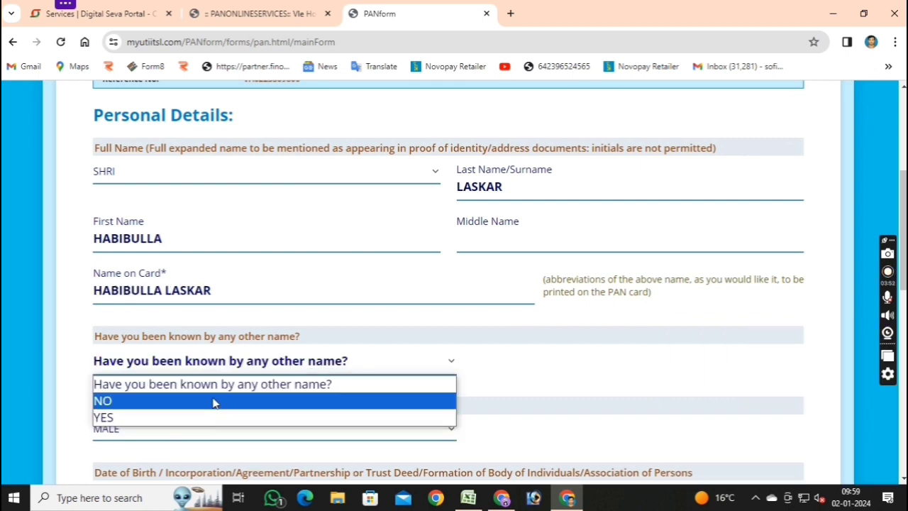
pyautogui.click(215, 402)
pyautogui.scroll(-3, 177, 348)
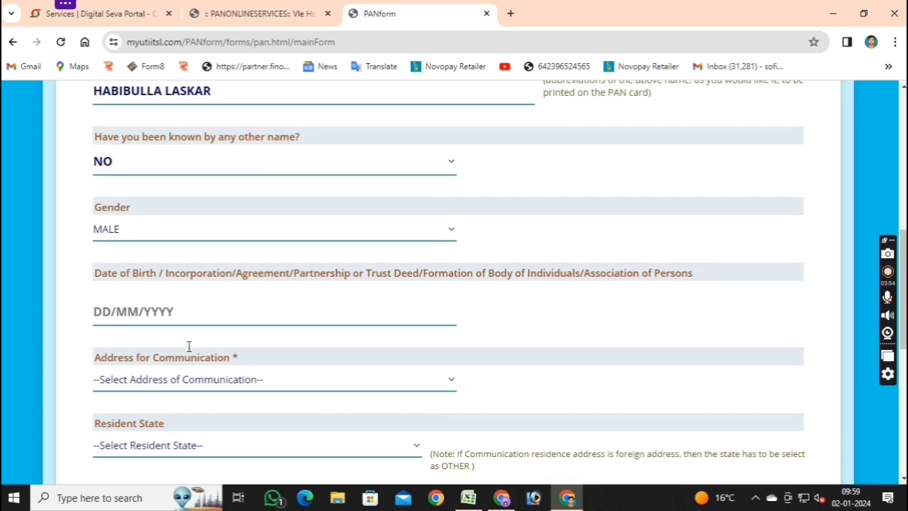
pyautogui.click(158, 310)
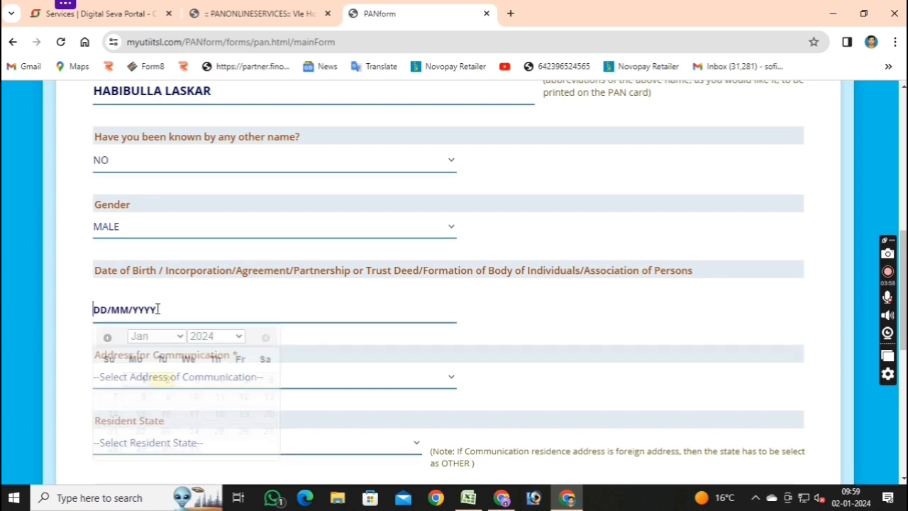
pyautogui.click(213, 336)
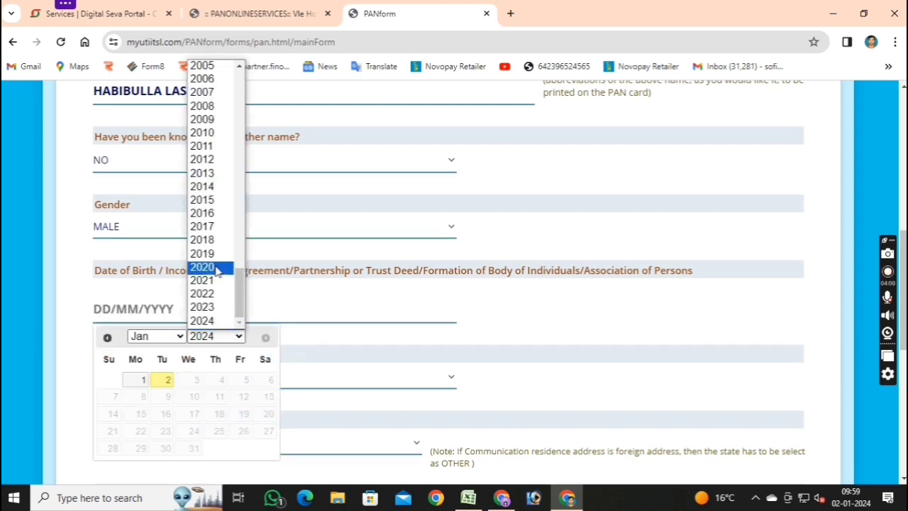
pyautogui.scroll(3, 220, 126)
pyautogui.press('Up')
pyautogui.press('Up')
pyautogui.press('Up')
pyautogui.press('Up')
pyautogui.press('Up')
pyautogui.press('Up')
pyautogui.press('Up')
pyautogui.press('Up')
pyautogui.press('Up')
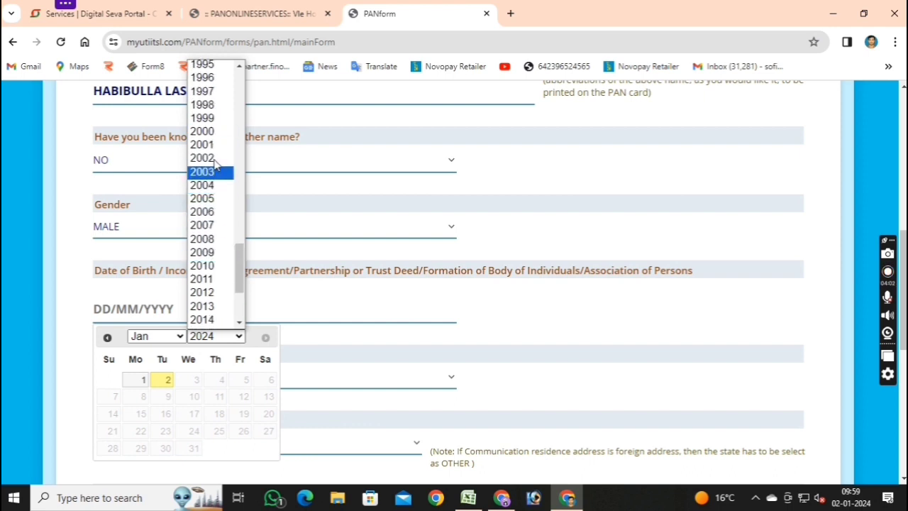
pyautogui.press('Return')
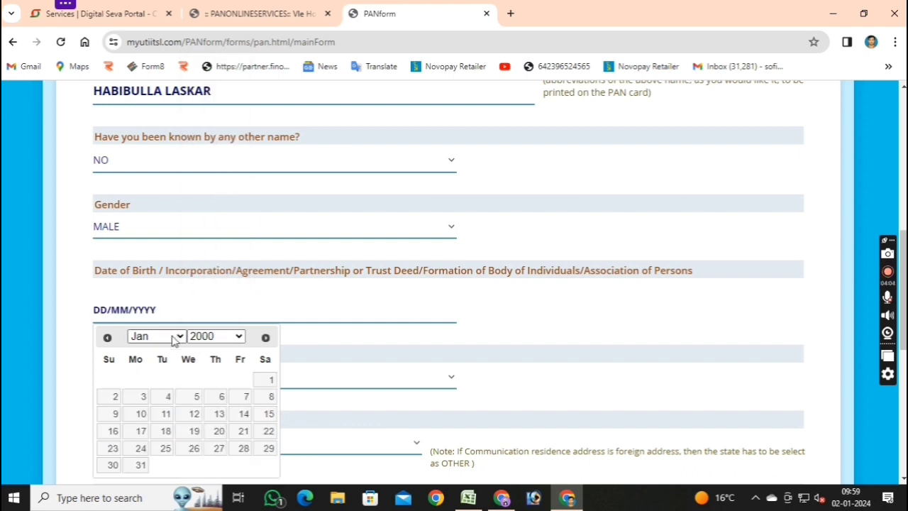
pyautogui.click(177, 336)
pyautogui.click(173, 309)
pyautogui.click(270, 414)
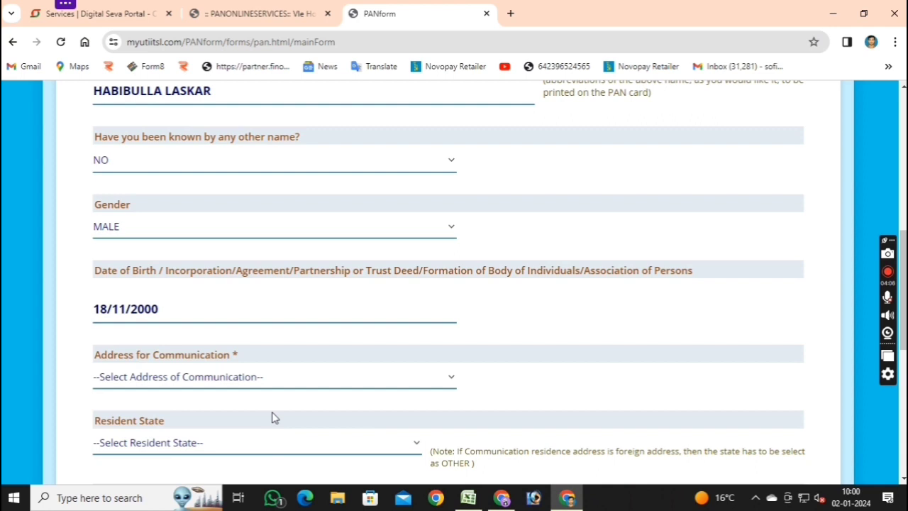
# Choose OFFICE as the communication address and WEST BENGAL as the resident state.
pyautogui.click(288, 378)
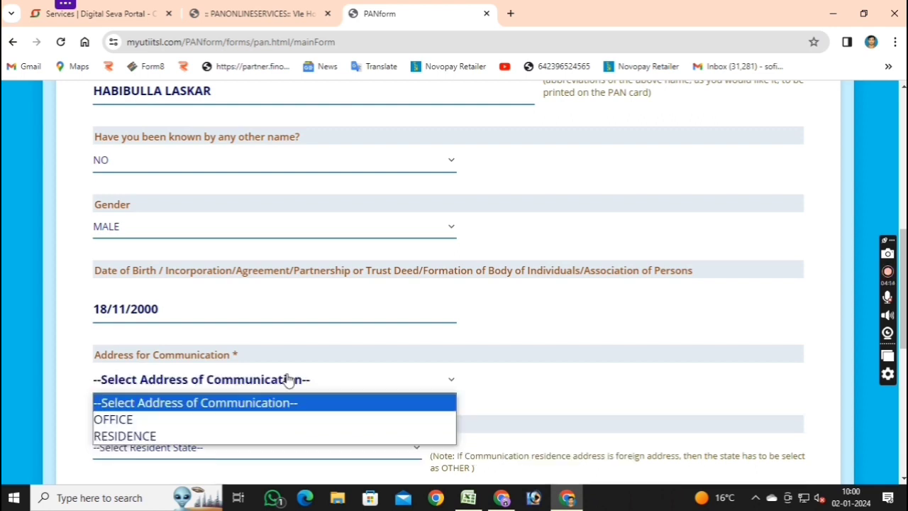
pyautogui.click(246, 419)
pyautogui.scroll(-1, 249, 417)
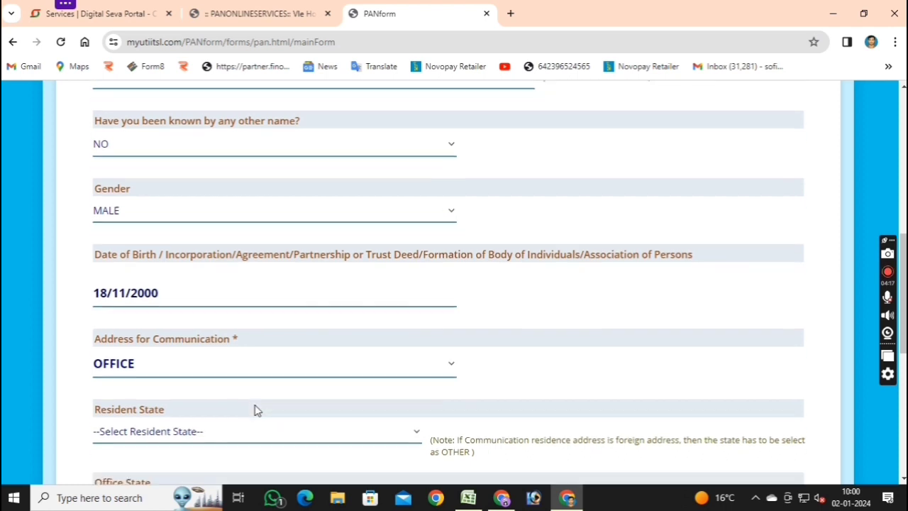
pyautogui.click(292, 388)
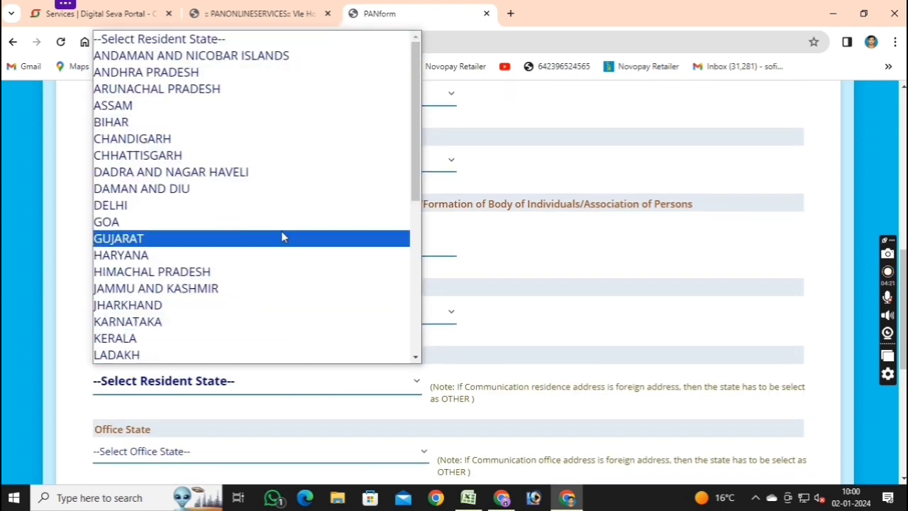
pyautogui.scroll(-5, 284, 248)
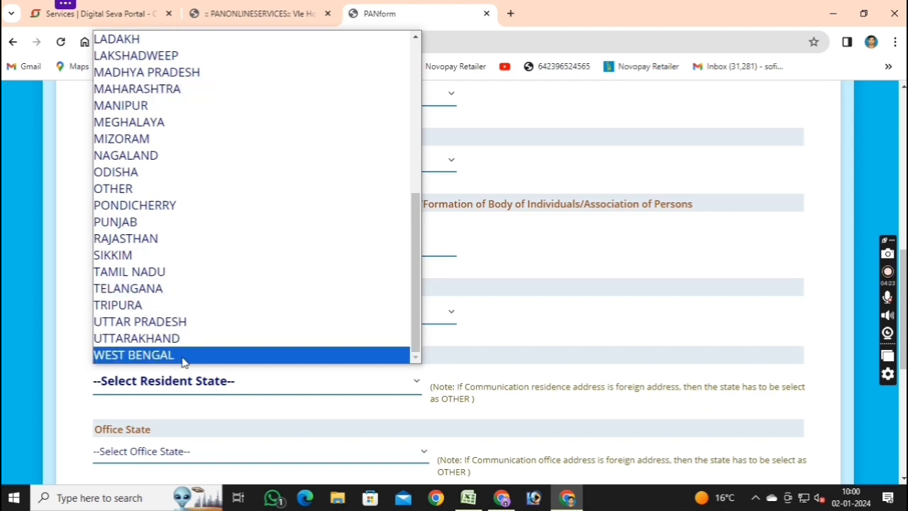
pyautogui.click(182, 358)
# Set both the office state and the representative state to WEST BENGAL.
pyautogui.scroll(-2, 185, 354)
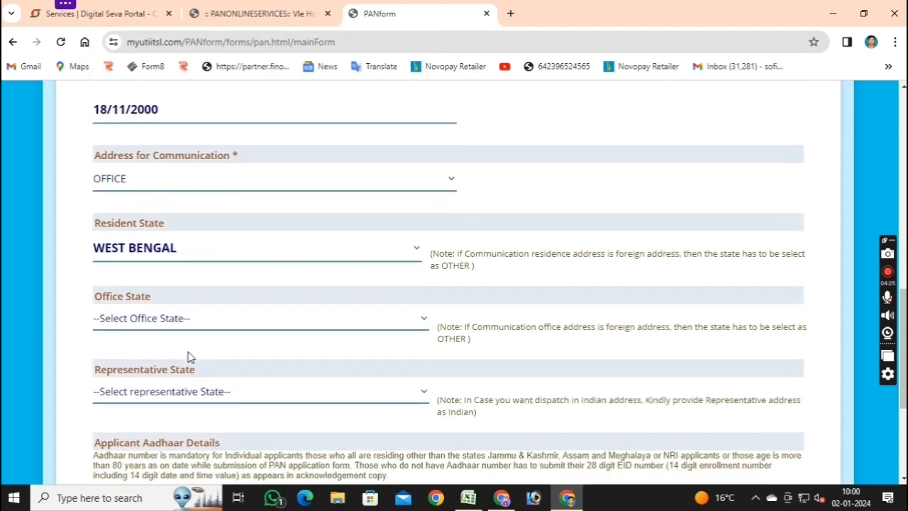
pyautogui.click(227, 318)
pyautogui.scroll(-5, 227, 301)
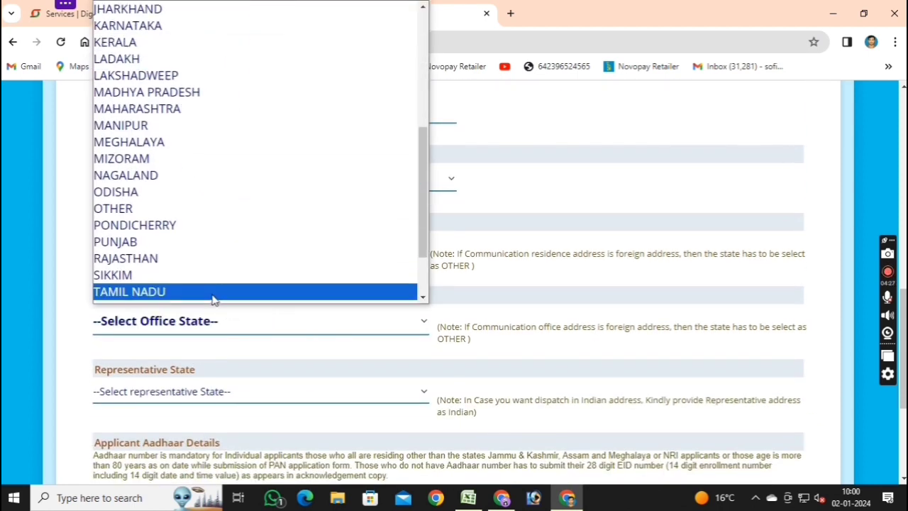
pyautogui.click(196, 295)
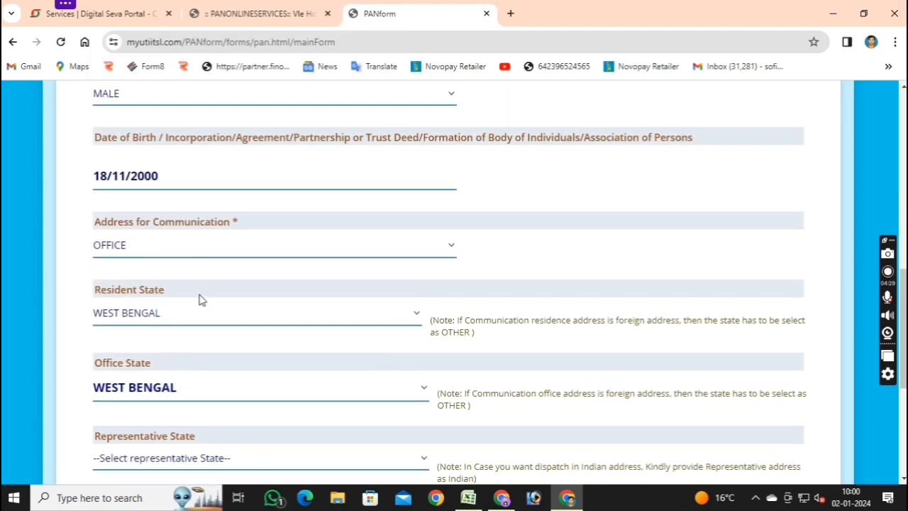
pyautogui.scroll(-4, 213, 298)
pyautogui.click(263, 180)
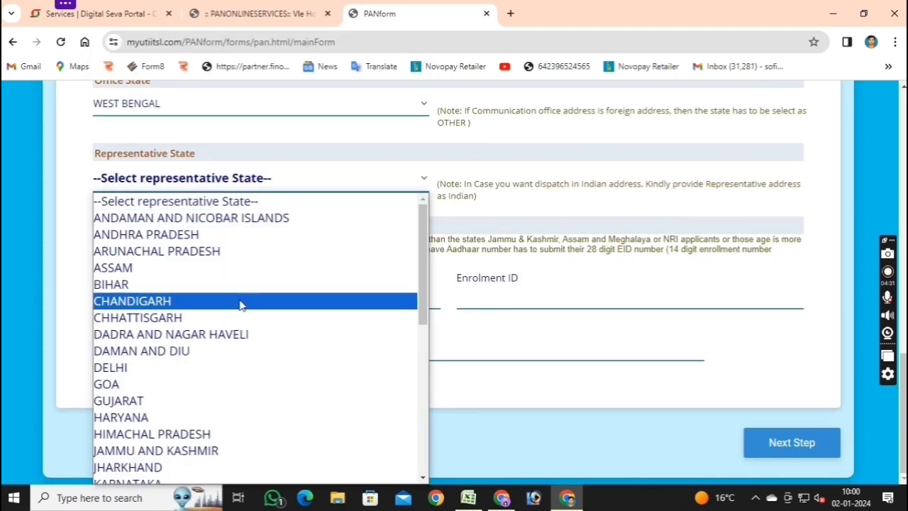
pyautogui.scroll(-5, 237, 312)
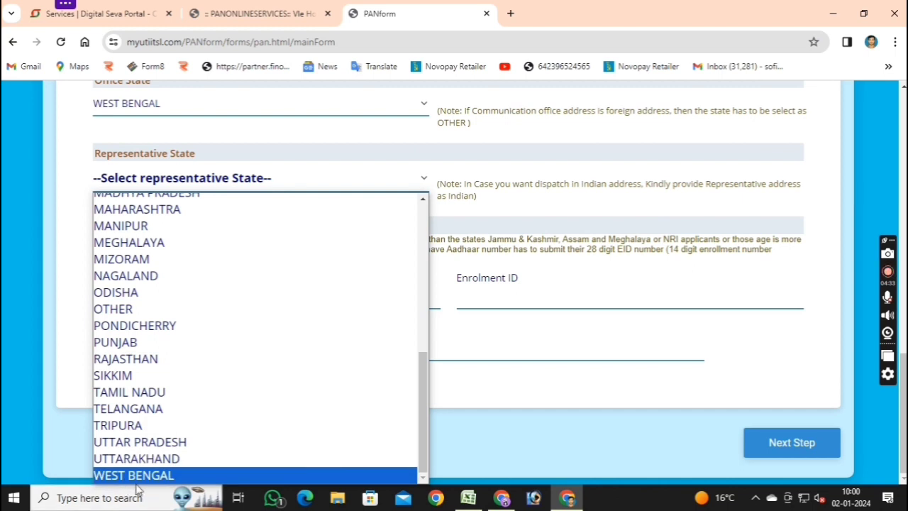
pyautogui.click(145, 475)
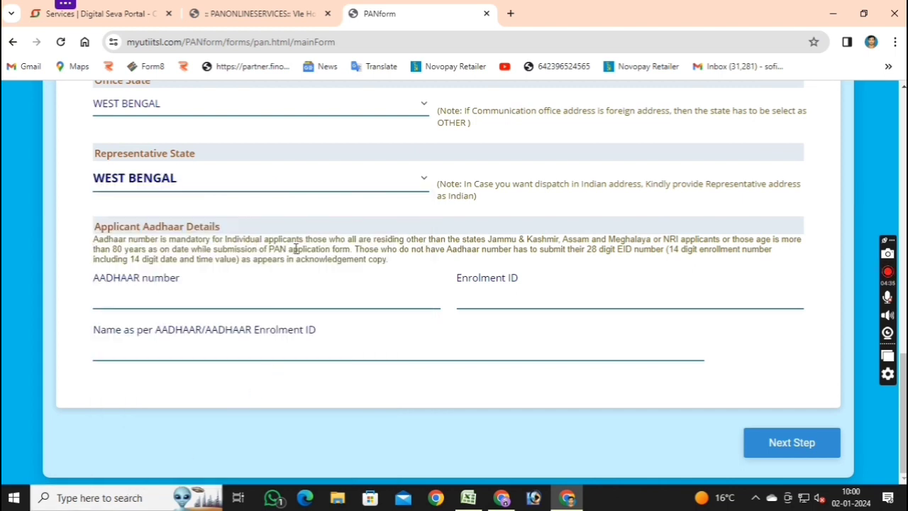
# Enter the applicant's Aadhaar number and confirm it in the Re-Enter AADHAAR No prompt.
pyautogui.click(256, 305)
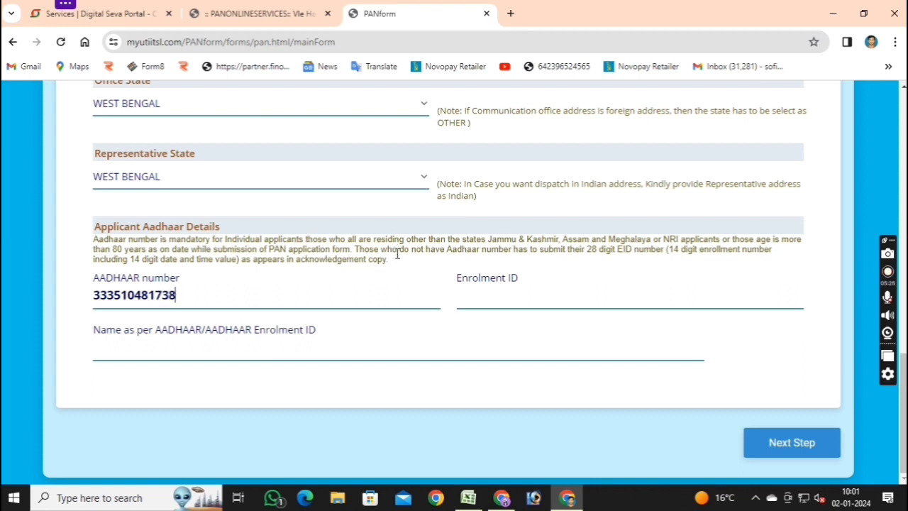
pyautogui.click(292, 358)
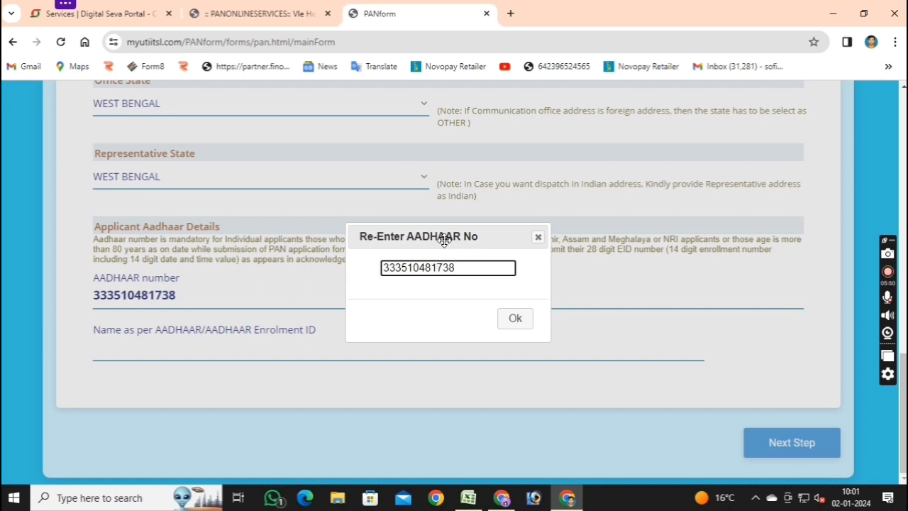
pyautogui.click(512, 320)
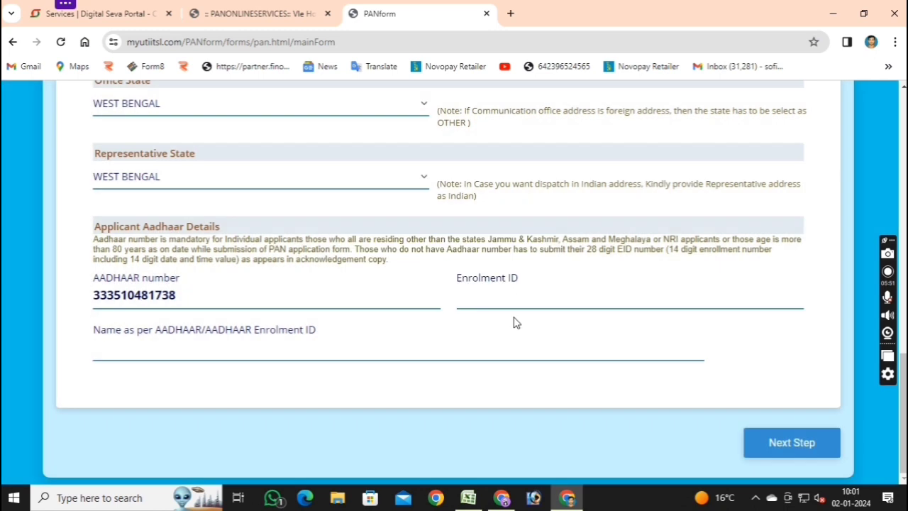
# Fill in the applicant's name as per Aadhaar, review the form, and go to Documents & Payment.
pyautogui.click(322, 355)
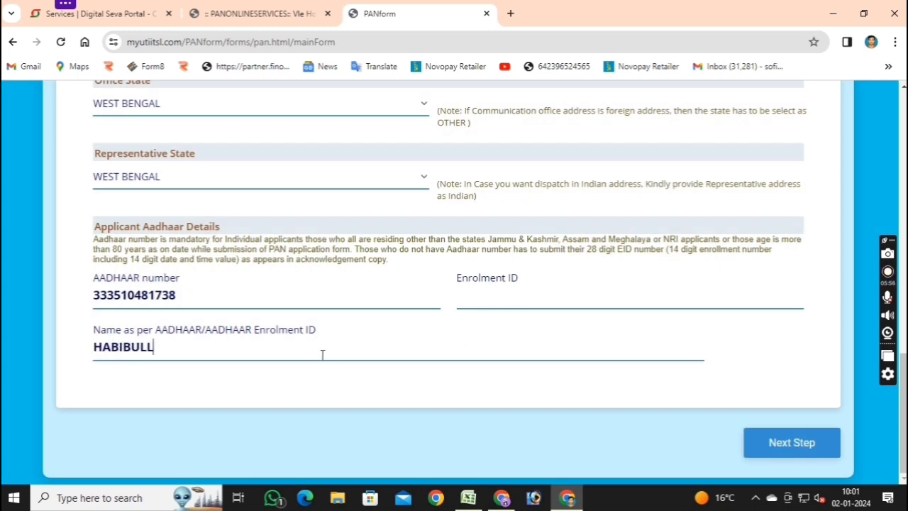
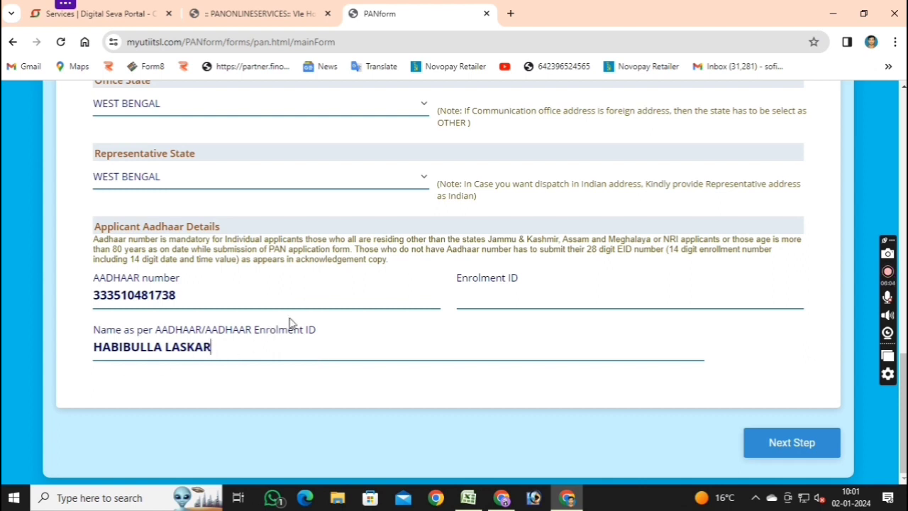
pyautogui.scroll(3, 290, 320)
pyautogui.scroll(5, 290, 320)
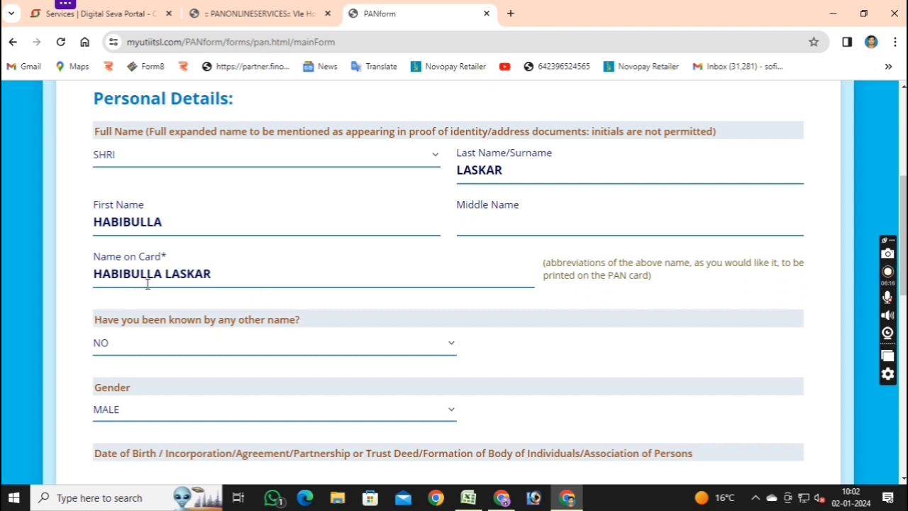
pyautogui.scroll(-1, 208, 351)
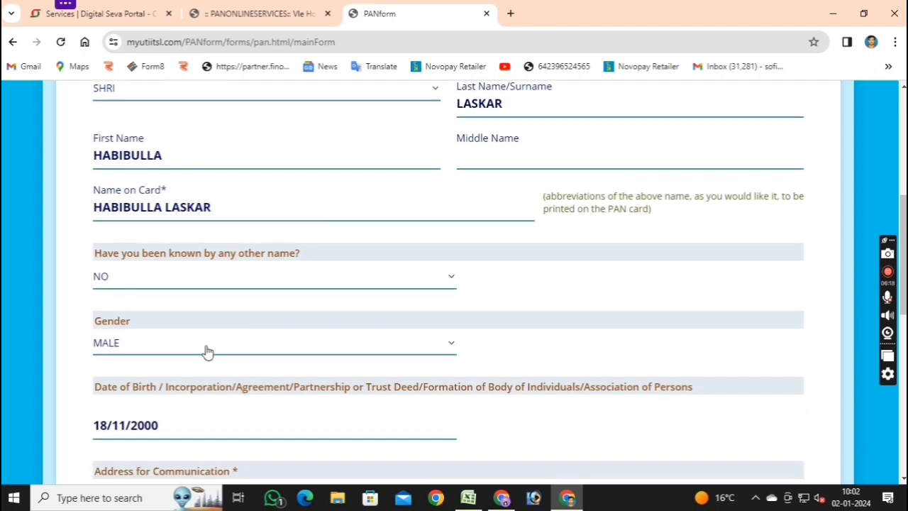
pyautogui.scroll(-8, 207, 351)
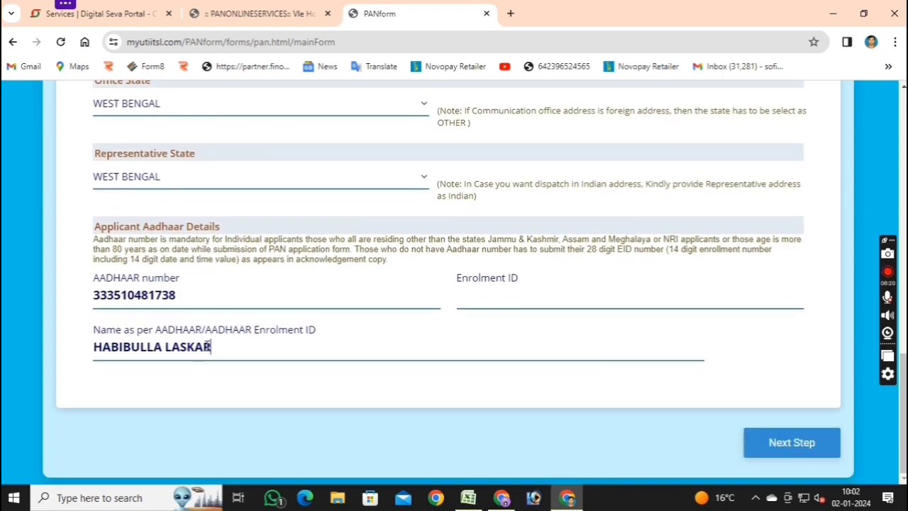
pyautogui.click(800, 444)
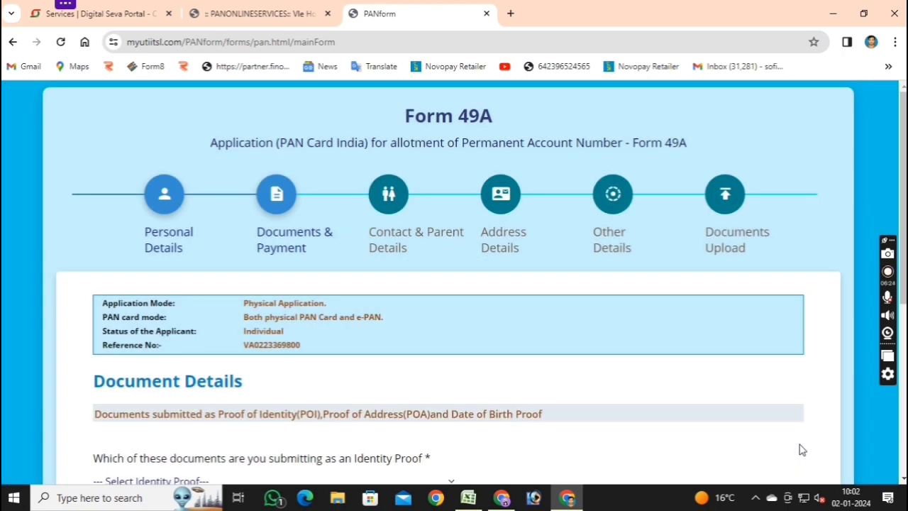
# Select 'AADHAAR Card issued by UIDAI (In Copy)' as identity, address and DOB proof.
pyautogui.scroll(-3, 625, 369)
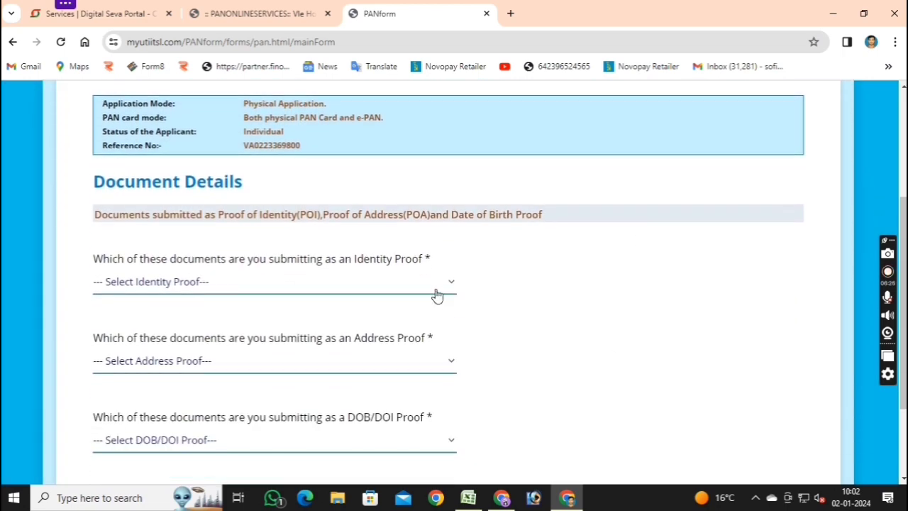
pyautogui.click(436, 294)
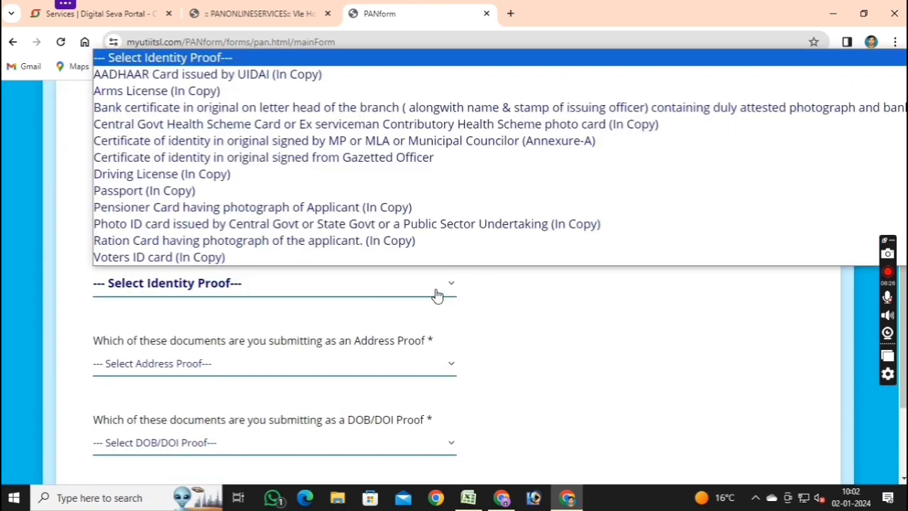
pyautogui.click(445, 79)
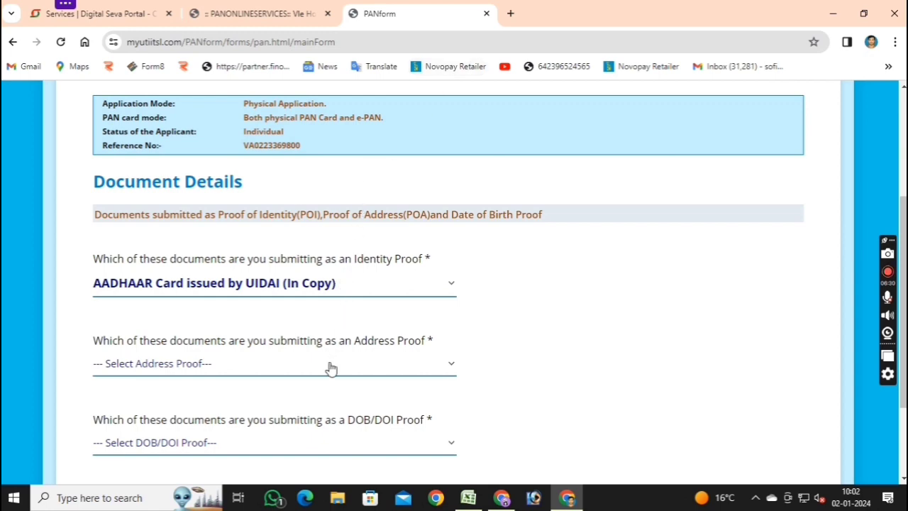
pyautogui.click(331, 366)
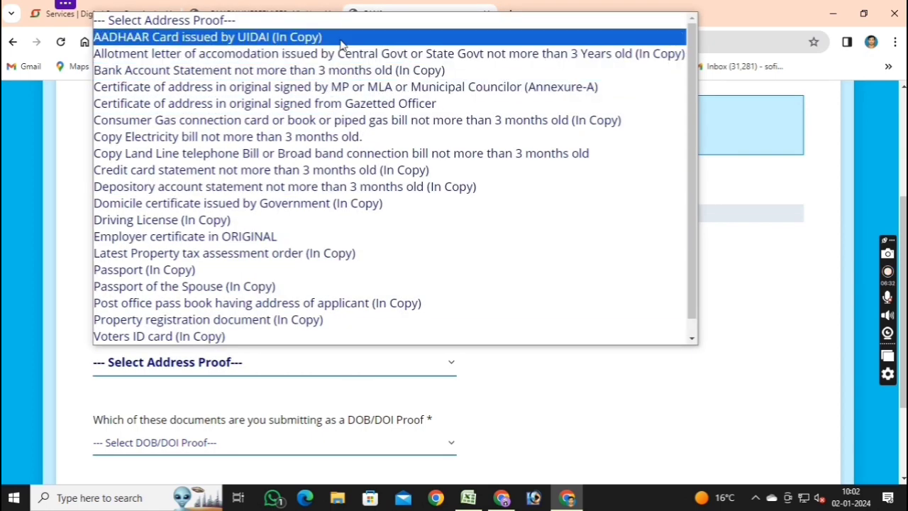
pyautogui.click(340, 44)
pyautogui.scroll(-2, 377, 452)
pyautogui.click(348, 320)
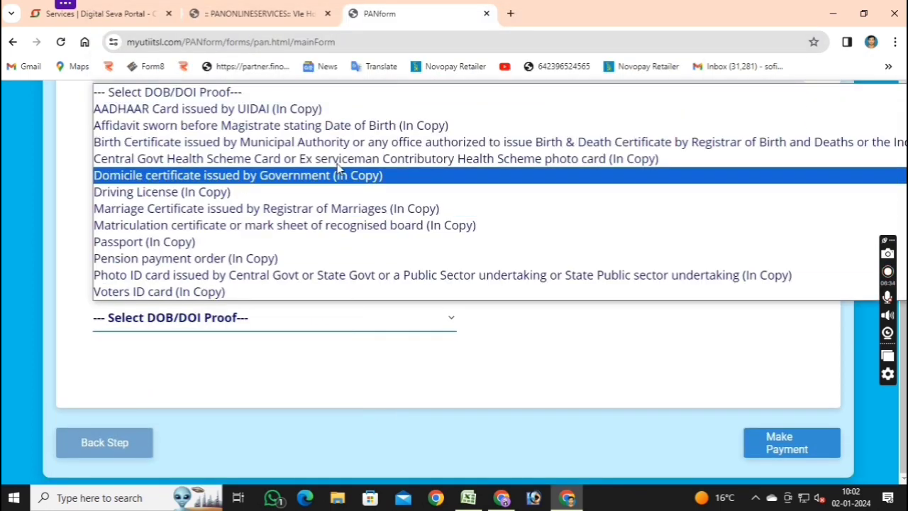
pyautogui.click(336, 110)
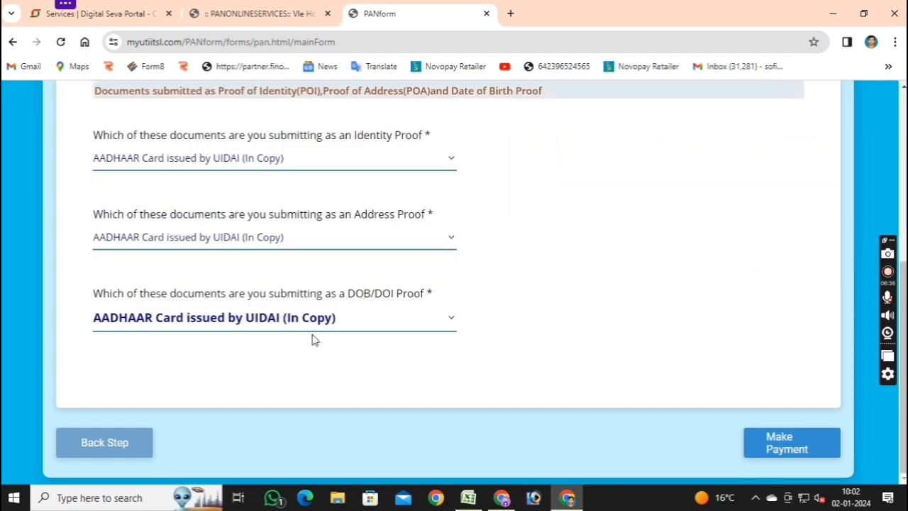
# Proceed to the CSC wallet payment page showing ₹97.66 due.
pyautogui.scroll(4, 427, 192)
pyautogui.scroll(-1, 449, 259)
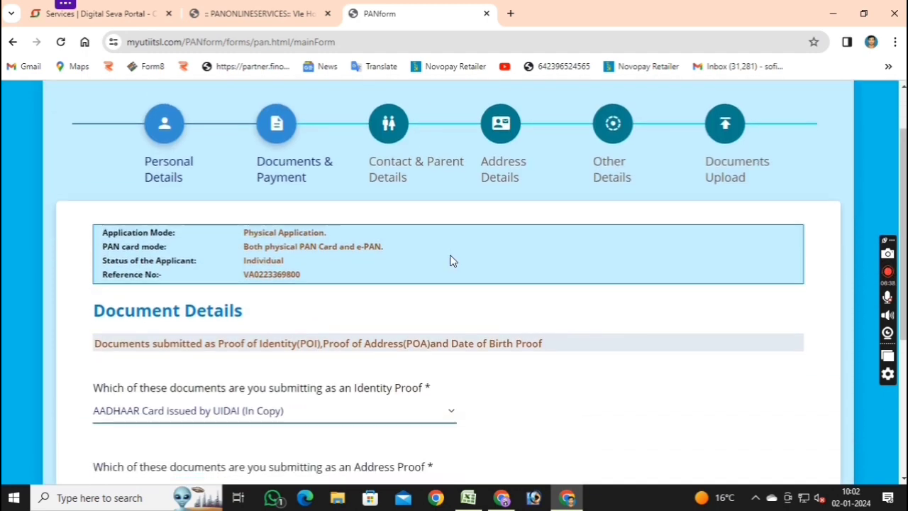
pyautogui.scroll(-4, 450, 263)
pyautogui.click(780, 452)
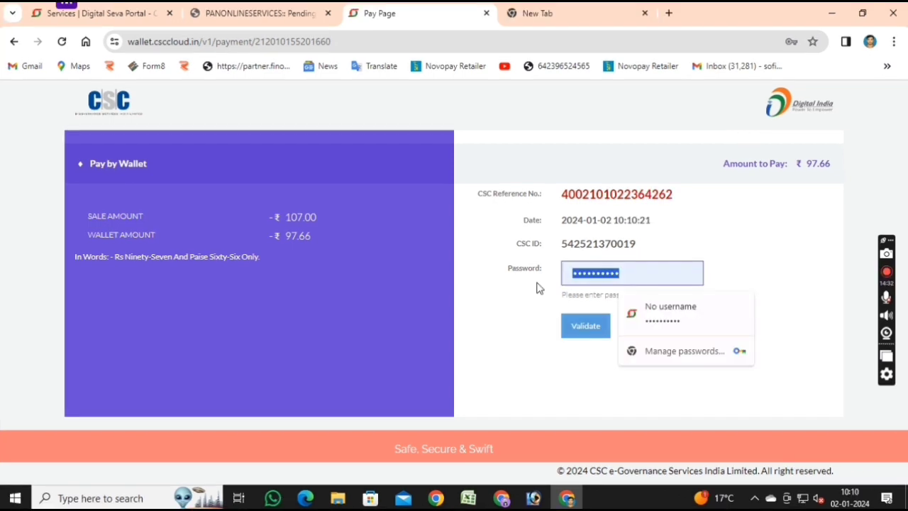
# Sign in to the CSC Wallet with the saved password, declining the password-update offer.
pyautogui.press('End')
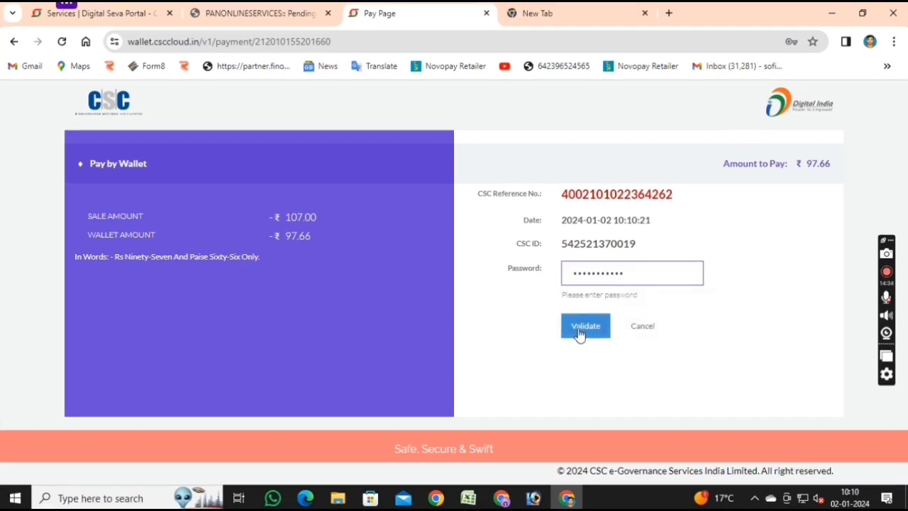
pyautogui.click(578, 332)
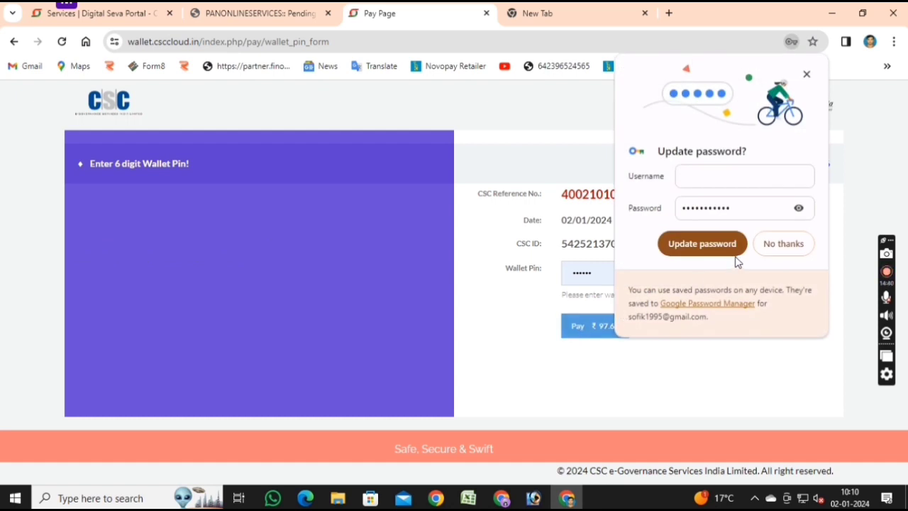
pyautogui.click(695, 252)
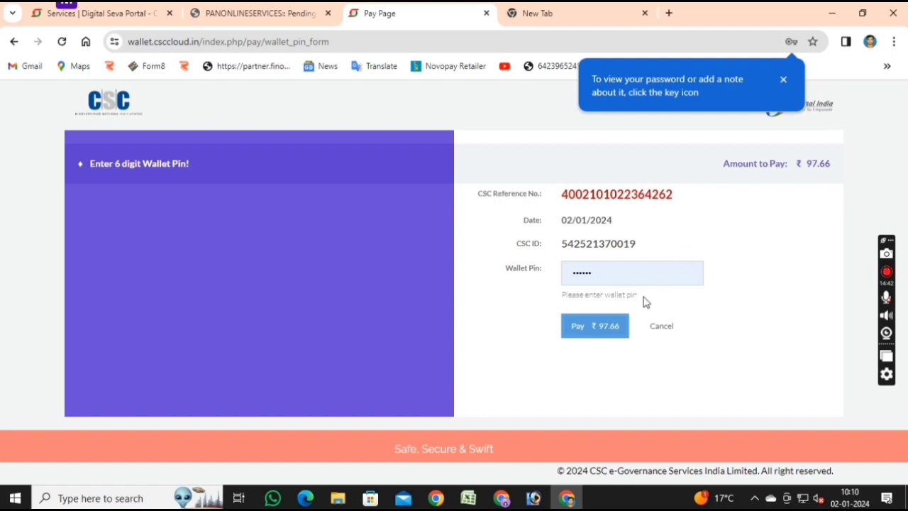
# Re-enter the wallet PIN and pay the ₹97.66 fee.
pyautogui.click(618, 329)
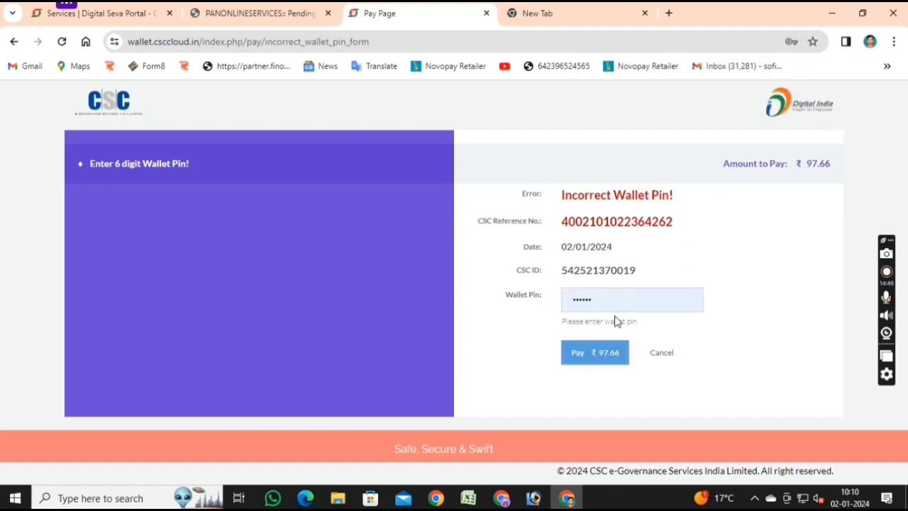
pyautogui.doubleClick(618, 308)
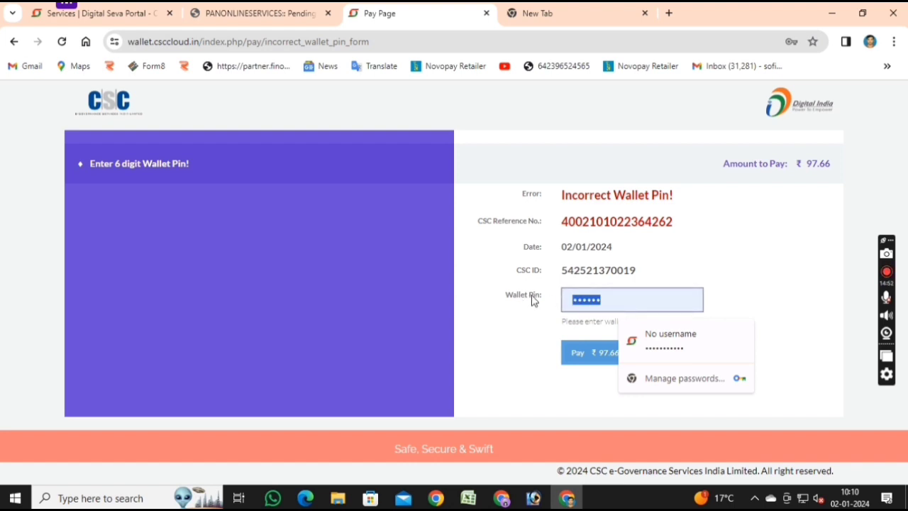
pyautogui.write('••')
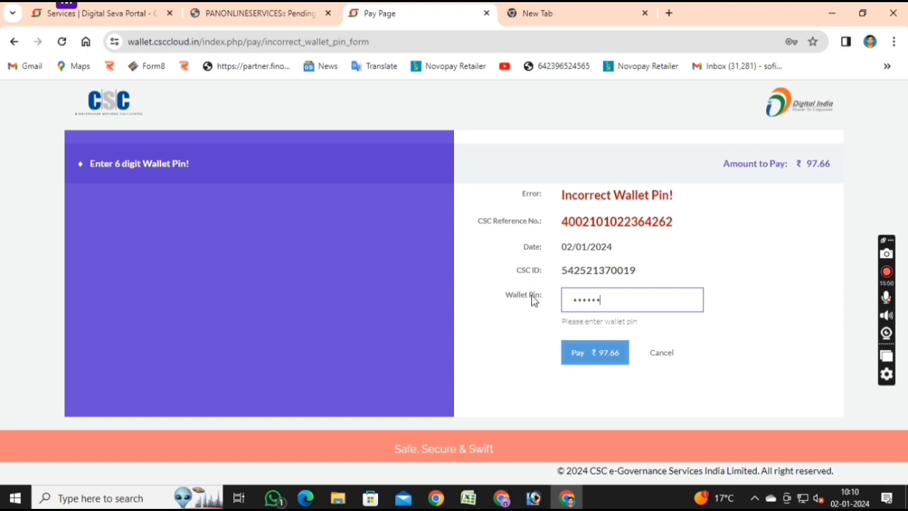
pyautogui.click(600, 361)
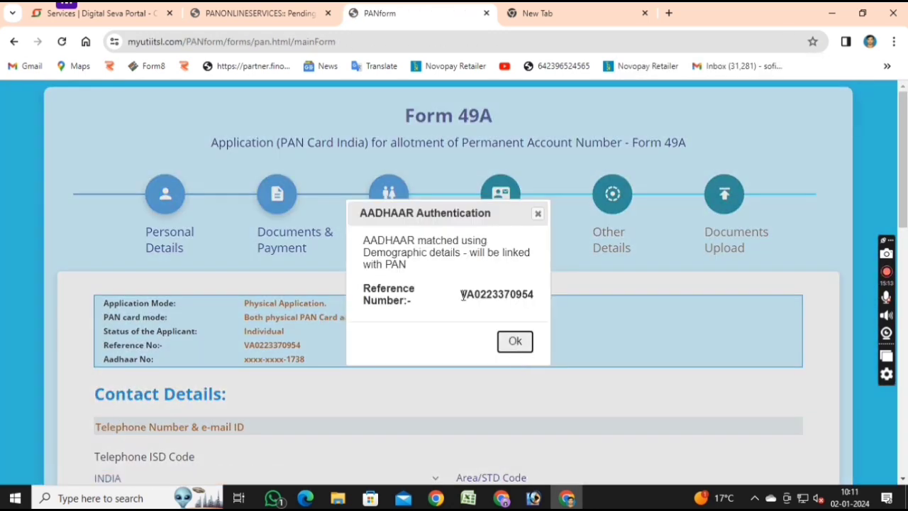
# Note the Aadhaar reference, dismiss the authentication notice, and enter the applicant's mobile number.
pyautogui.moveTo(462, 295); pyautogui.dragTo(560, 301)
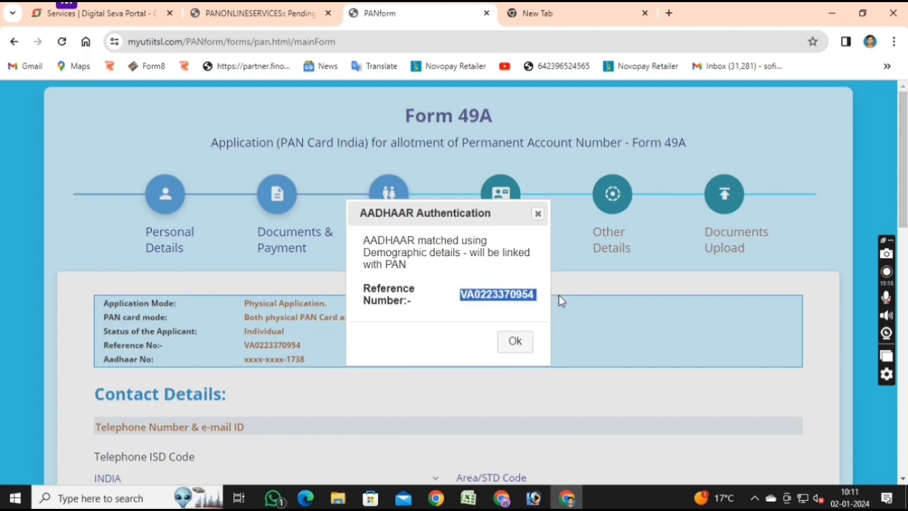
pyautogui.click(514, 341)
pyautogui.scroll(-3, 521, 295)
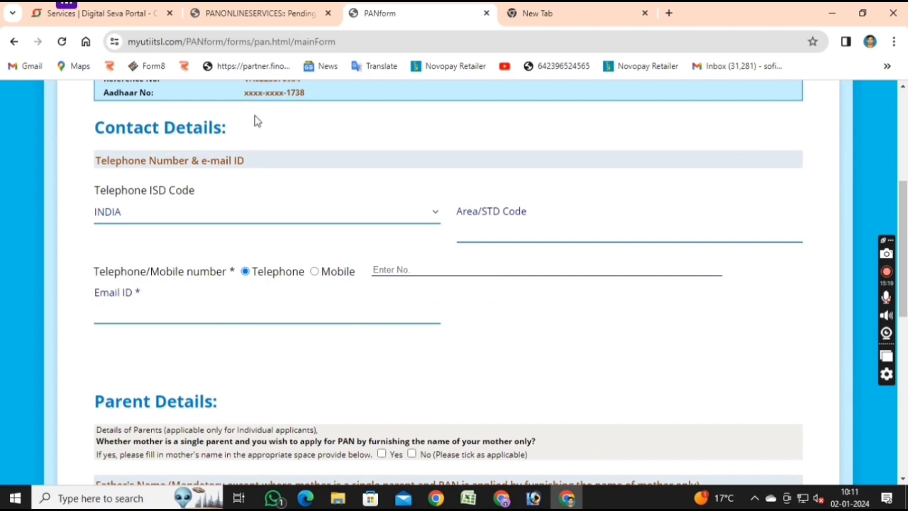
pyautogui.scroll(1, 265, 178)
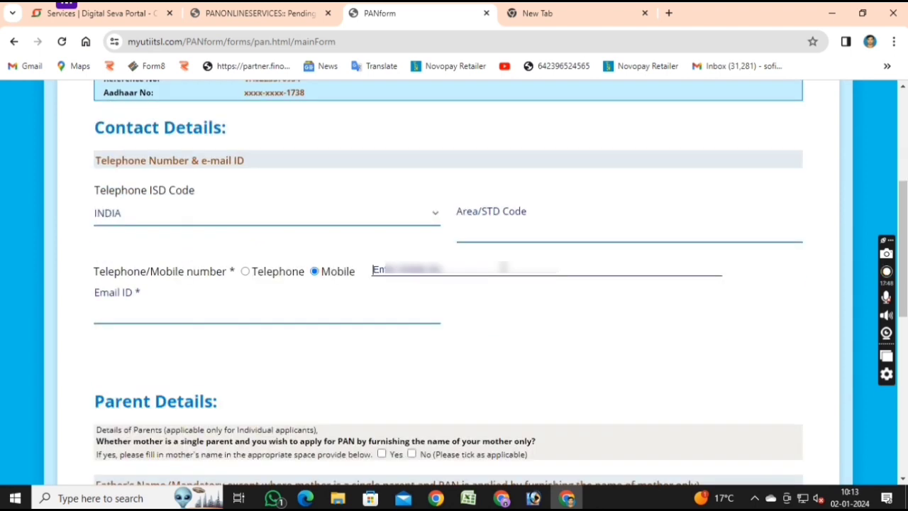
pyautogui.write('99')
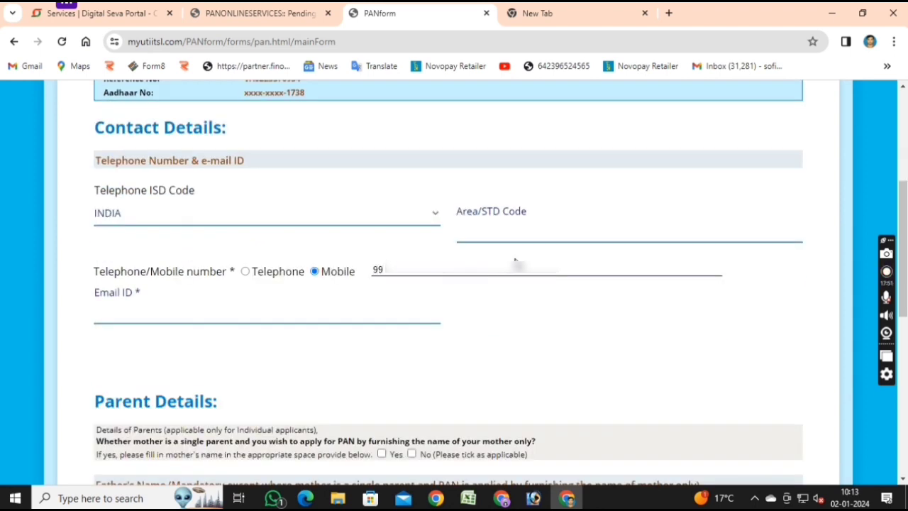
pyautogui.write('712345')
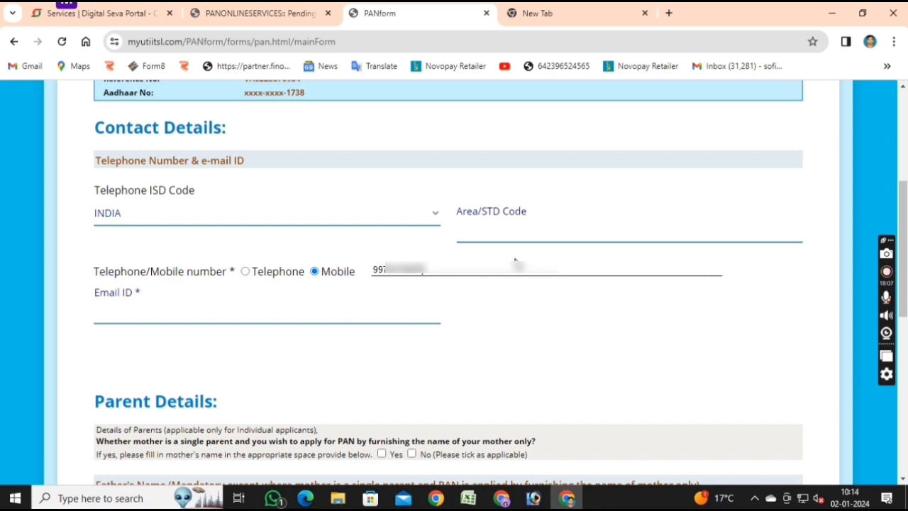
# Fill in the applicant's e-mail ID under Contact Details, correcting typos along the way.
pyautogui.click(399, 310)
pyautogui.write('sH')
pyautogui.press('BackSpace')
pyautogui.press('BackSpace')
pyautogui.write('sh')
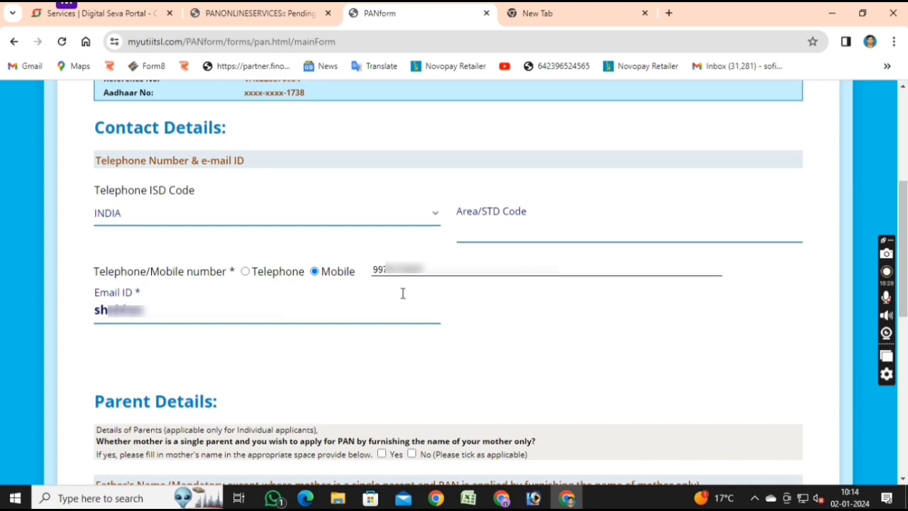
pyautogui.write('xxxxxxx')
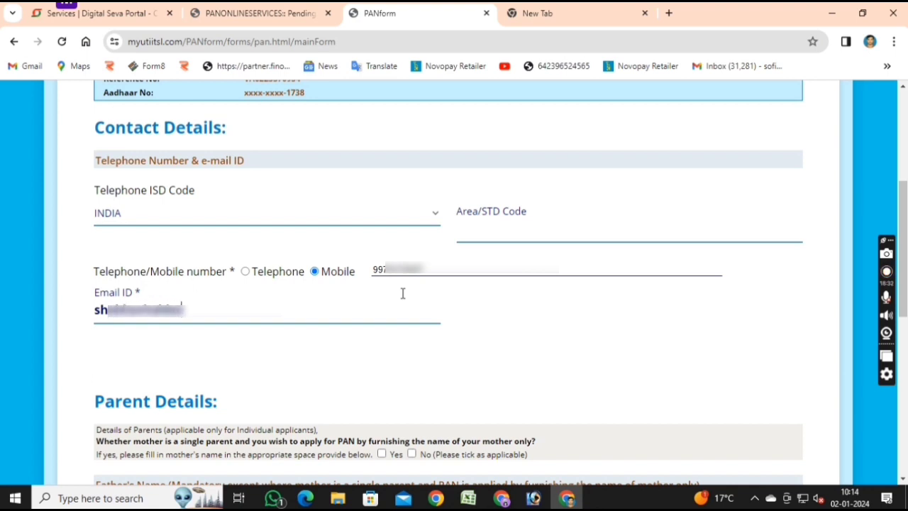
pyautogui.write('xx')
pyautogui.press('BackSpace')
pyautogui.press('BackSpace')
pyautogui.write('xxxxxx')
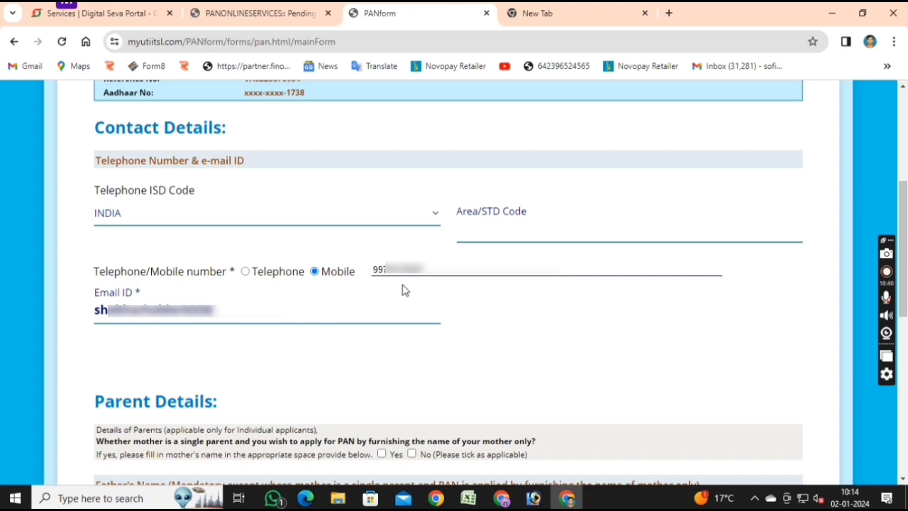
pyautogui.write('xxxxxxx')
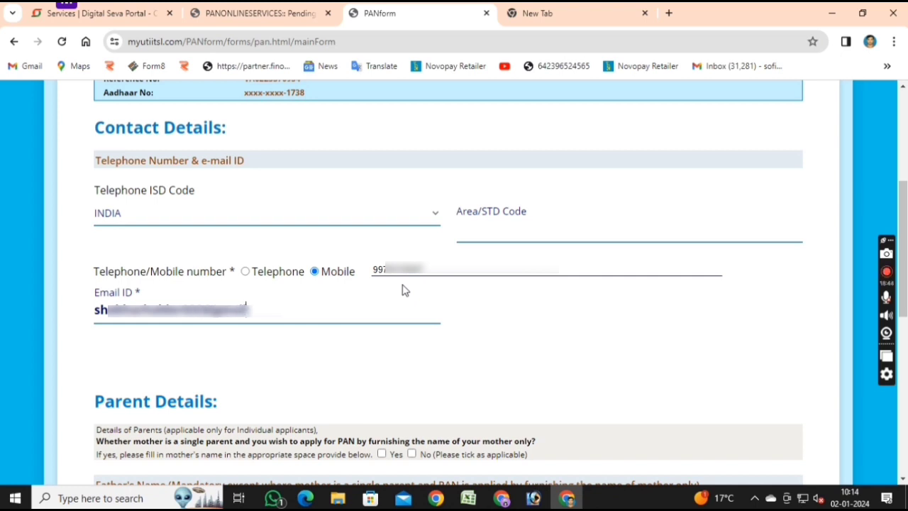
pyautogui.write('xxxxxx')
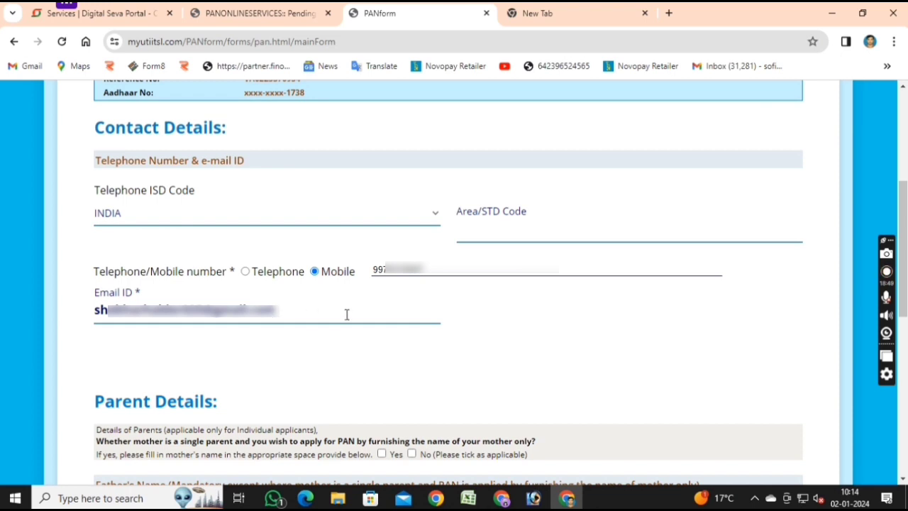
pyautogui.scroll(-1, 355, 298)
# Enter the father's surname and first name.
pyautogui.scroll(-2, 366, 285)
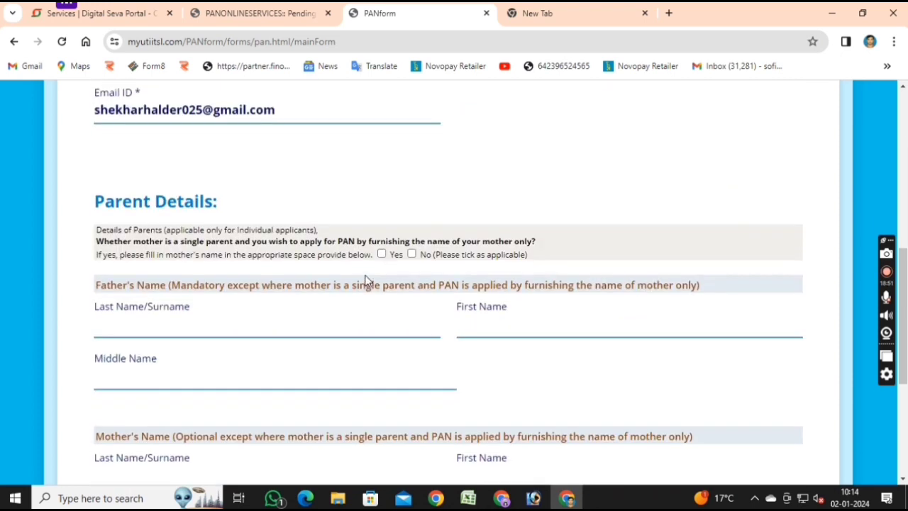
pyautogui.scroll(-1, 379, 296)
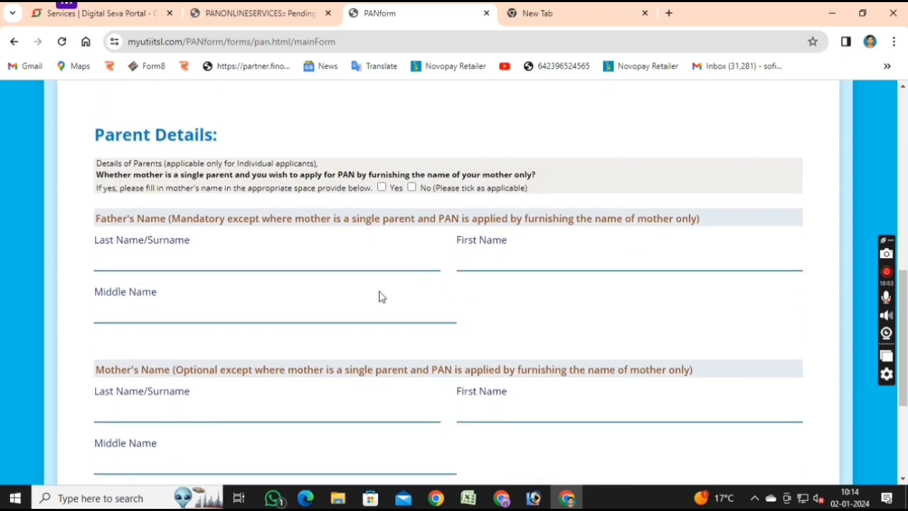
pyautogui.click(259, 240)
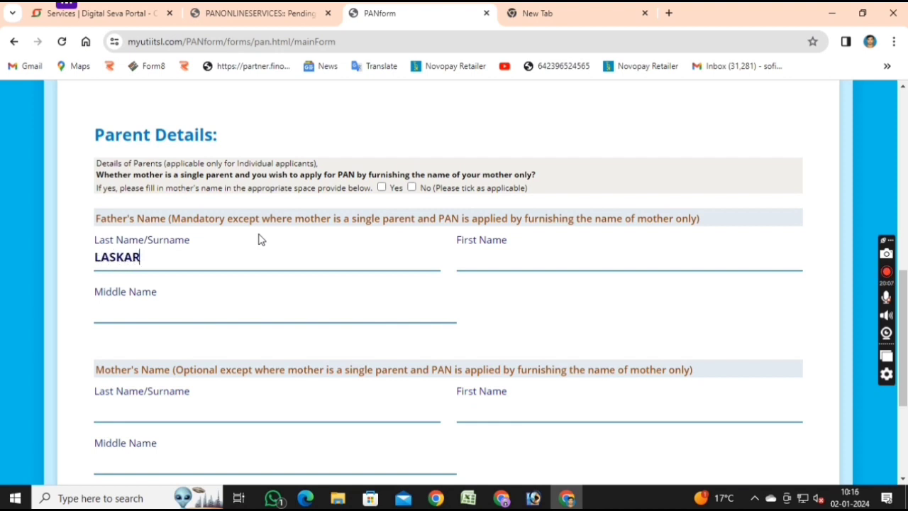
pyautogui.press('Tab')
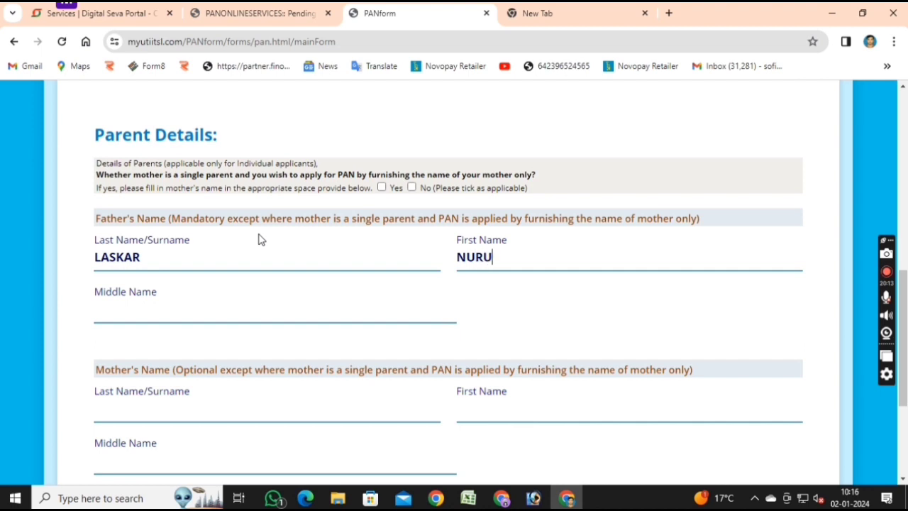
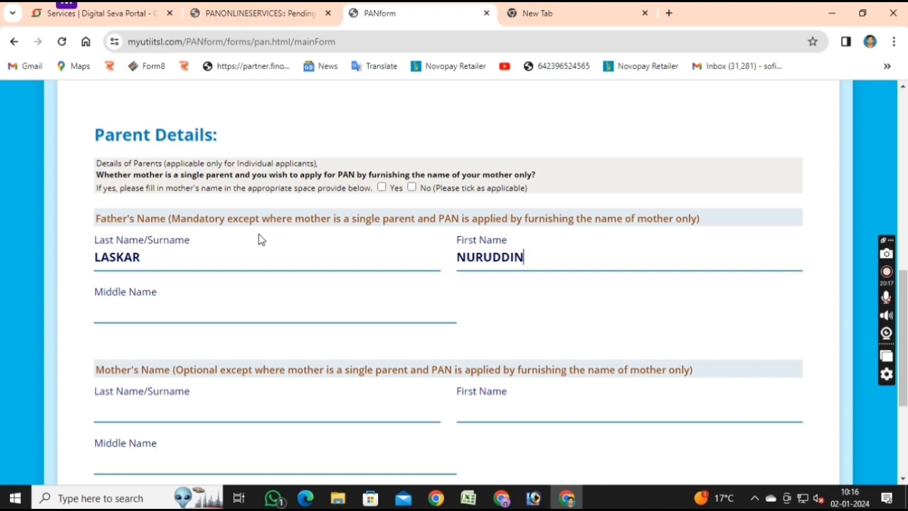
pyautogui.press('Tab')
# Choose to print the father's name on the PAN card and continue to Other Details.
pyautogui.scroll(-3, 259, 239)
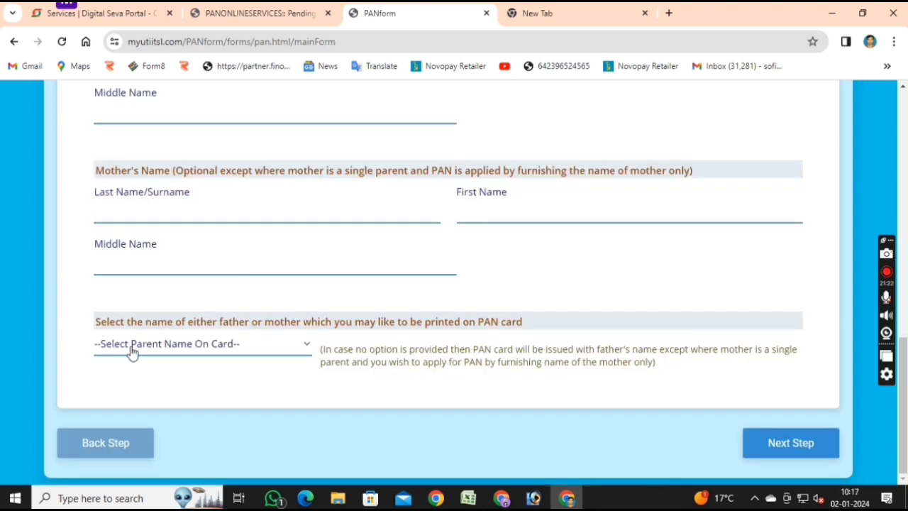
pyautogui.click(199, 355)
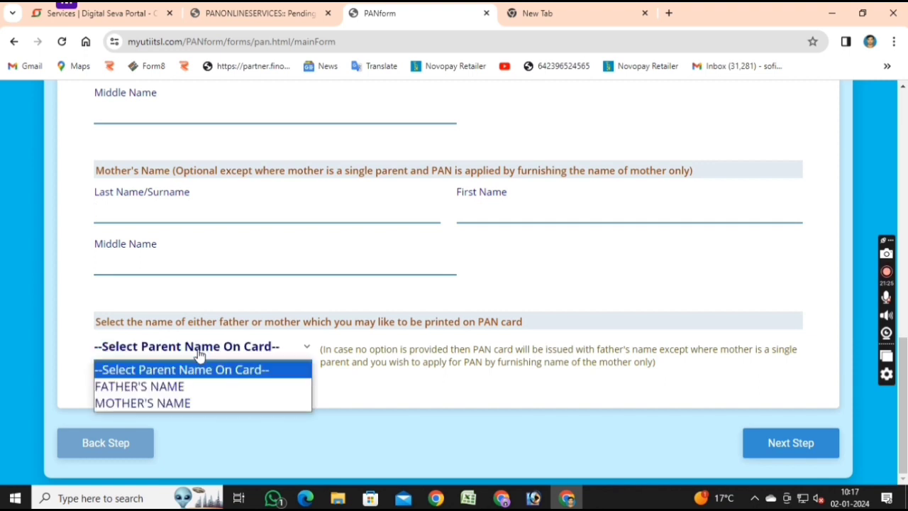
pyautogui.click(164, 387)
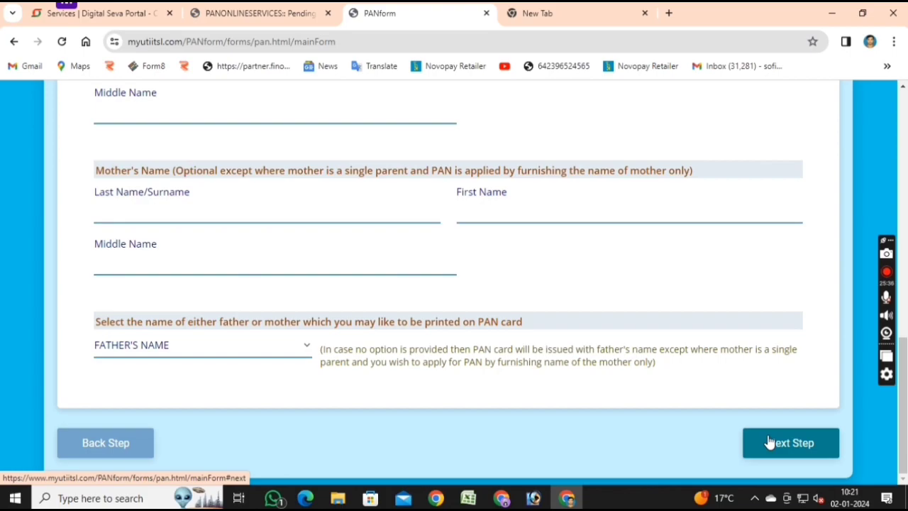
pyautogui.click(769, 442)
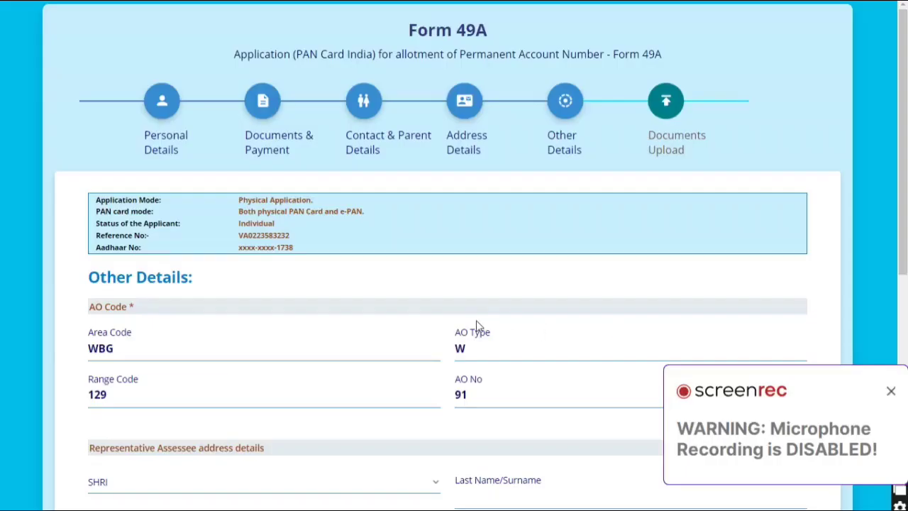
# Give the representative the title SHRI and enter their first name and surname.
pyautogui.scroll(-2, 375, 346)
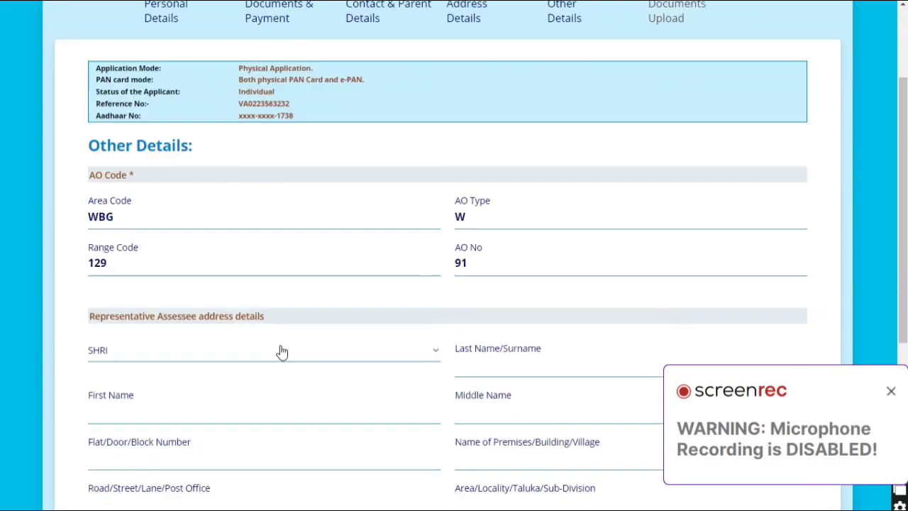
pyautogui.scroll(-1, 114, 296)
pyautogui.click(114, 287)
pyautogui.click(149, 342)
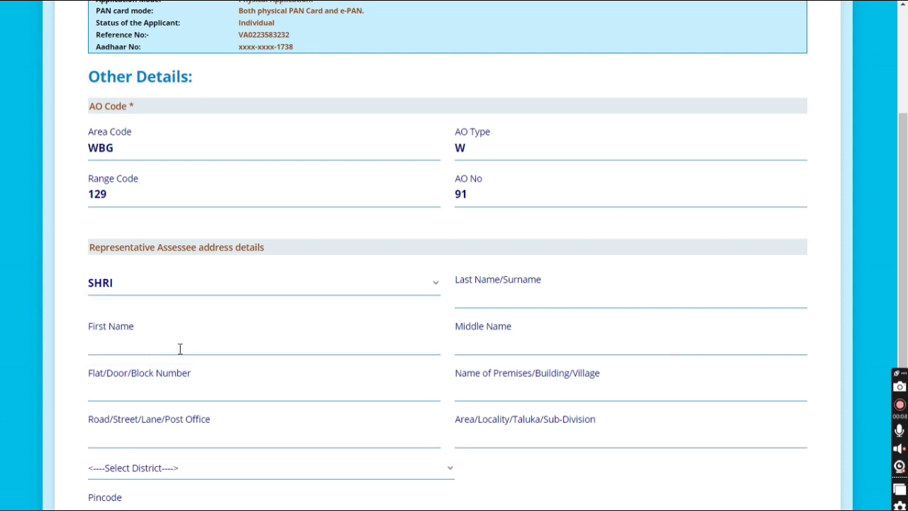
pyautogui.click(270, 332)
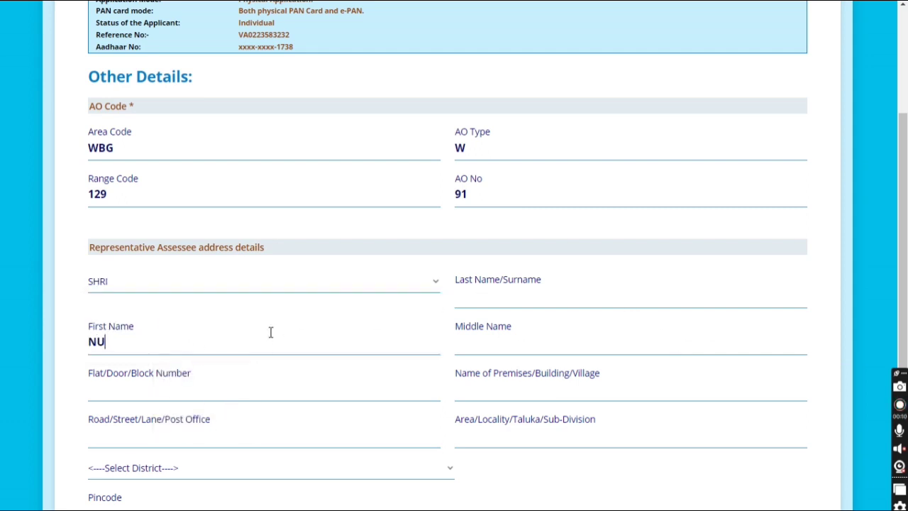
pyautogui.click(485, 296)
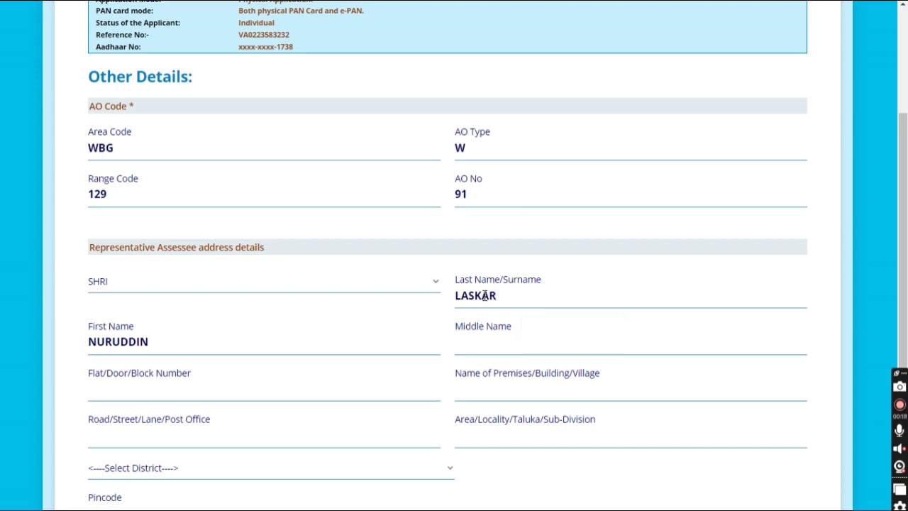
pyautogui.press('Tab')
# Fill in the representative's address lines, district and pincode.
pyautogui.click(326, 380)
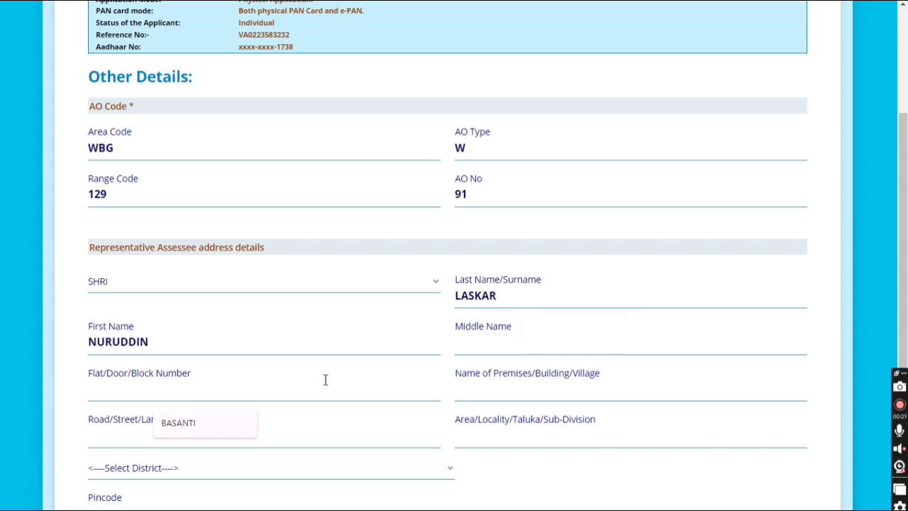
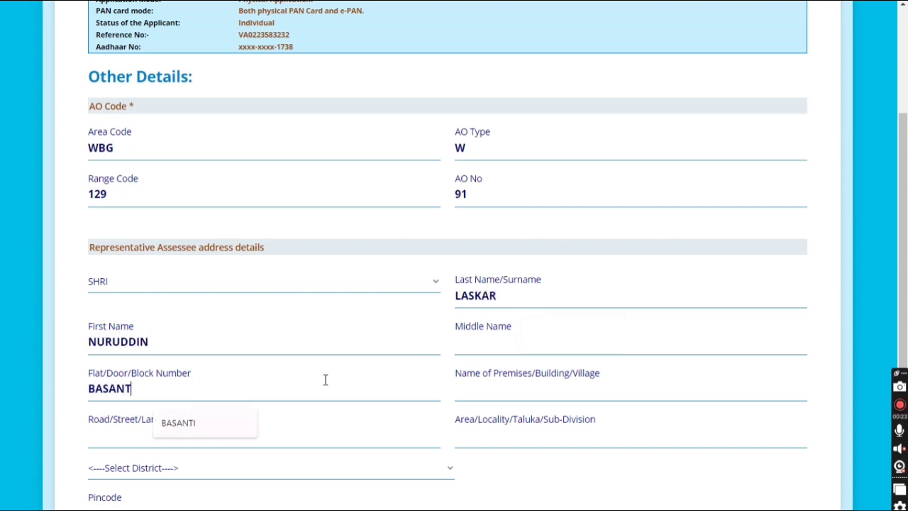
pyautogui.press('Tab')
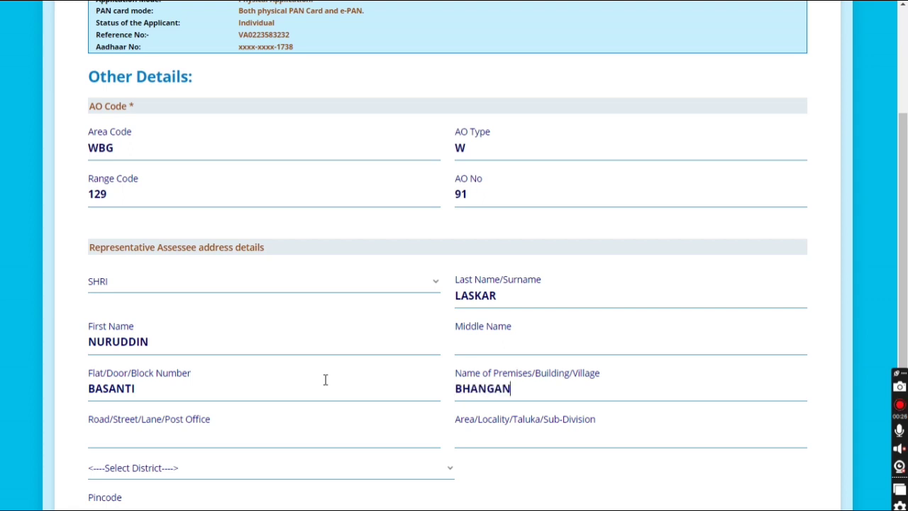
pyautogui.press('Tab')
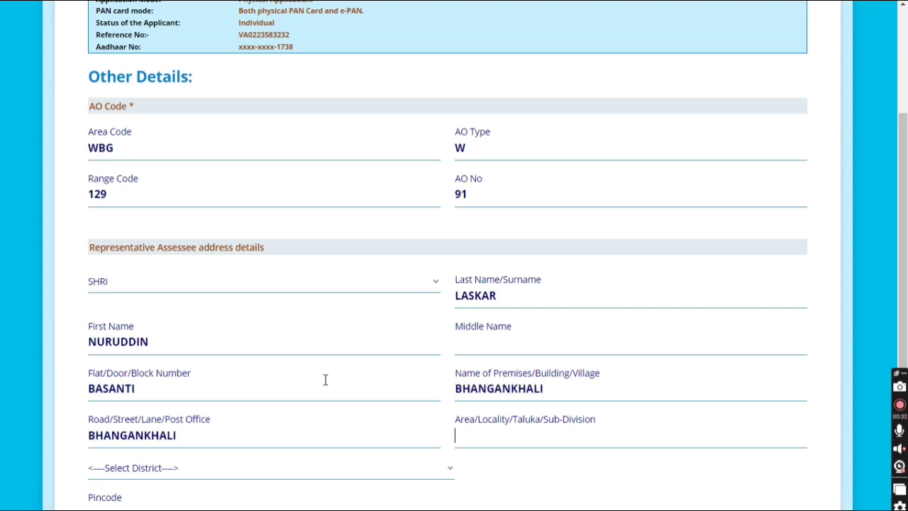
pyautogui.press('Tab')
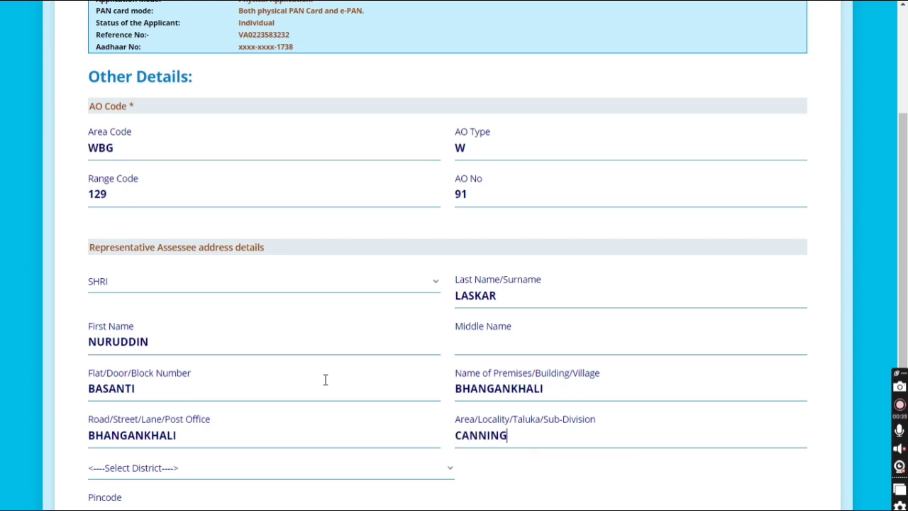
pyautogui.press('Tab')
pyautogui.press('Tab')
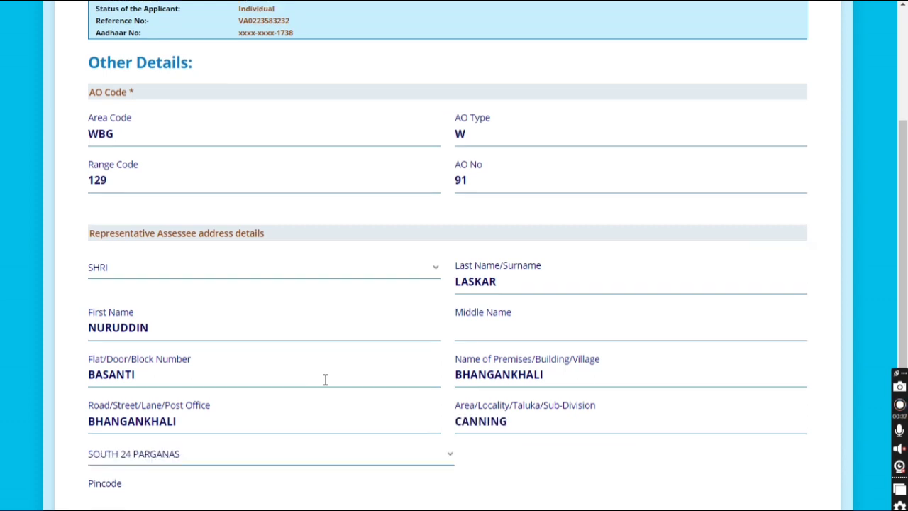
pyautogui.scroll(-3, 290, 376)
pyautogui.write('743329')
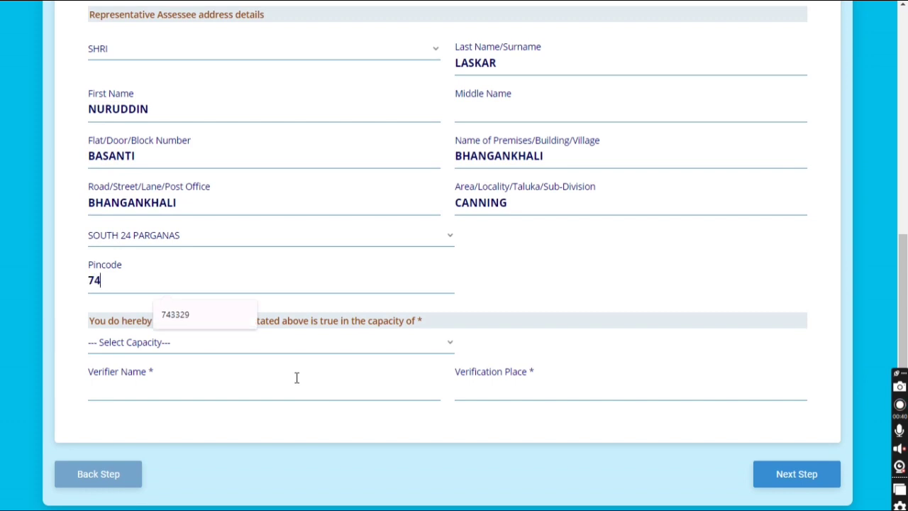
# Declare in the capacity HIMSELF/HERSELF and enter the verification place.
pyautogui.click(307, 349)
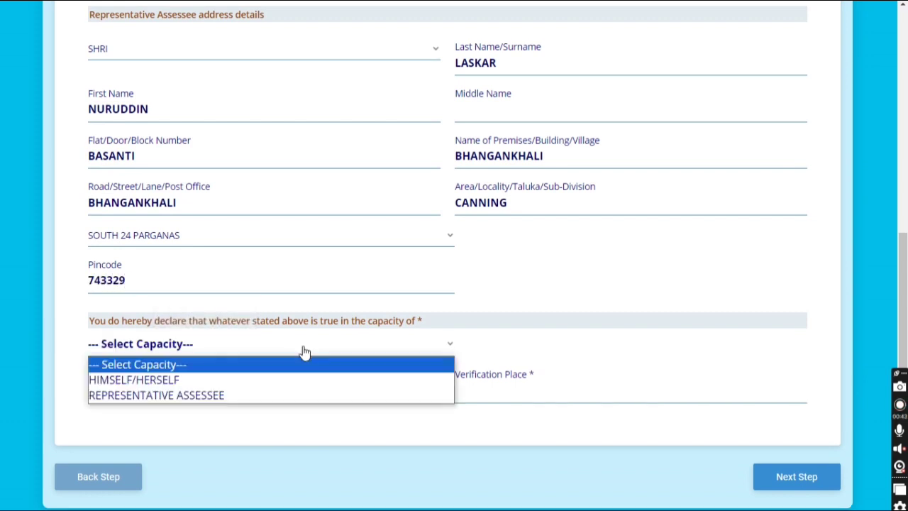
pyautogui.click(300, 381)
pyautogui.click(480, 390)
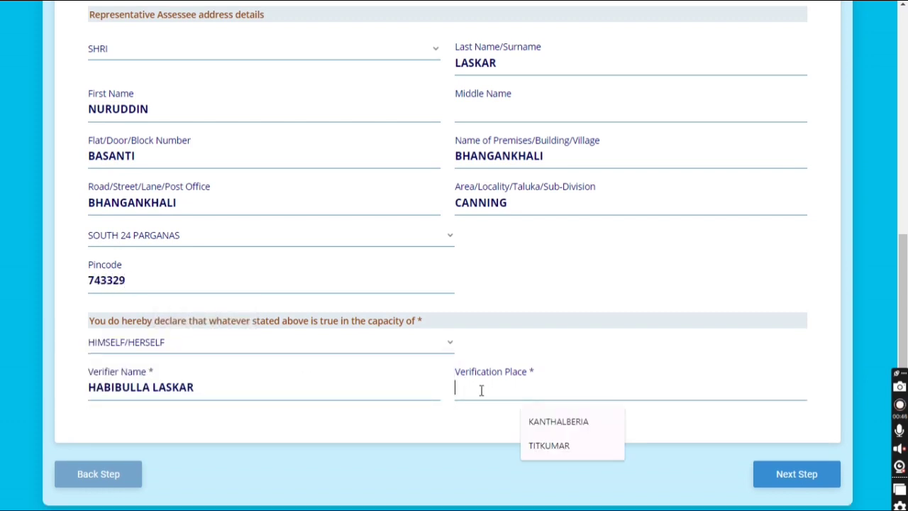
pyautogui.write('KAN')
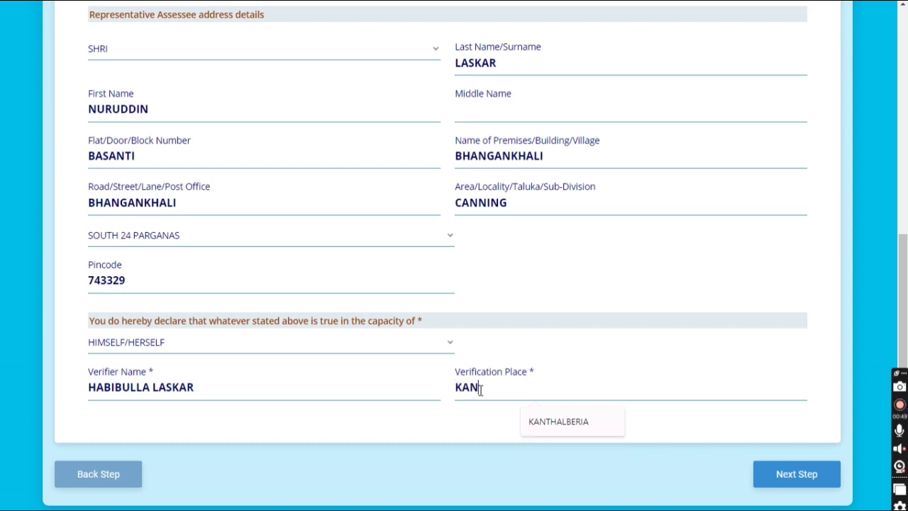
pyautogui.write('THALBERIA')
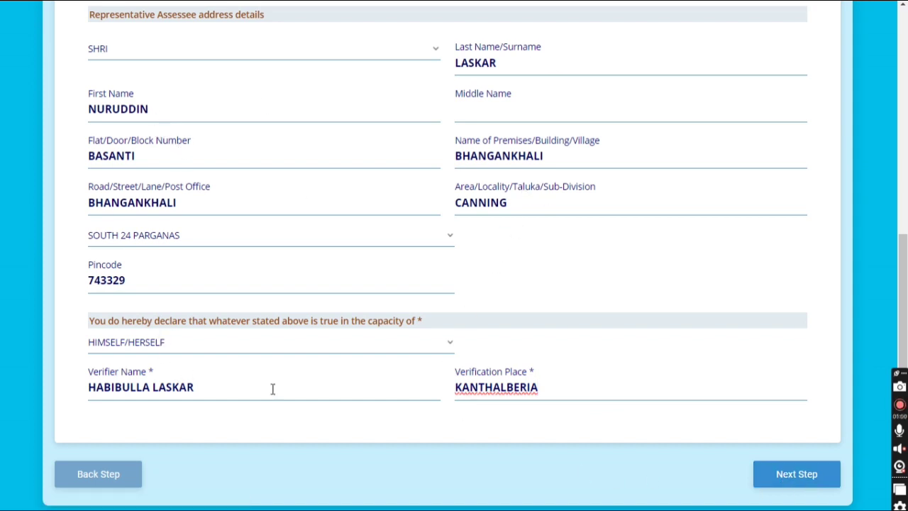
# Proceed through the Documents Upload page and submit the Form 49A application.
pyautogui.click(815, 487)
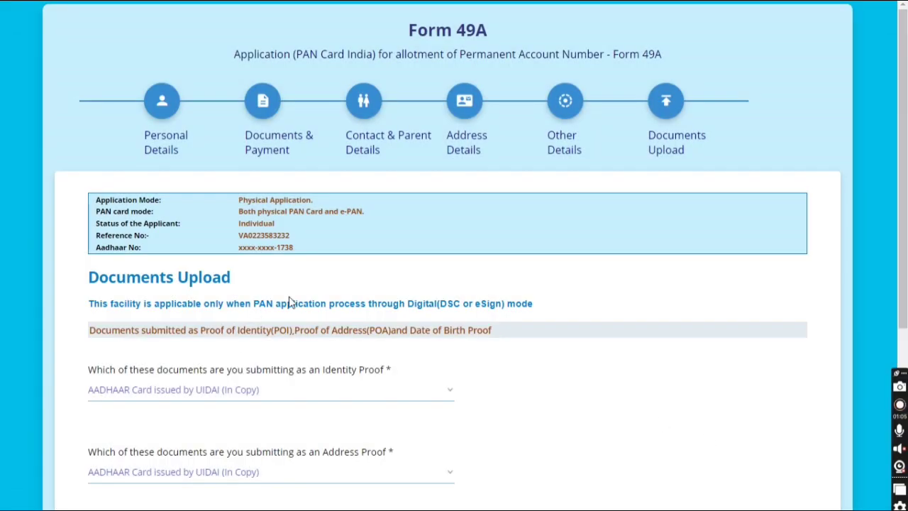
pyautogui.scroll(-3, 377, 290)
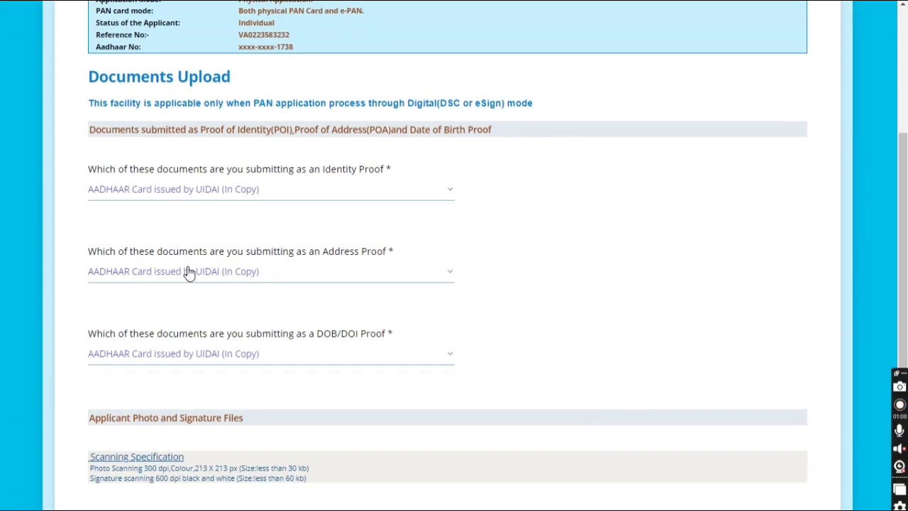
pyautogui.scroll(-1, 237, 357)
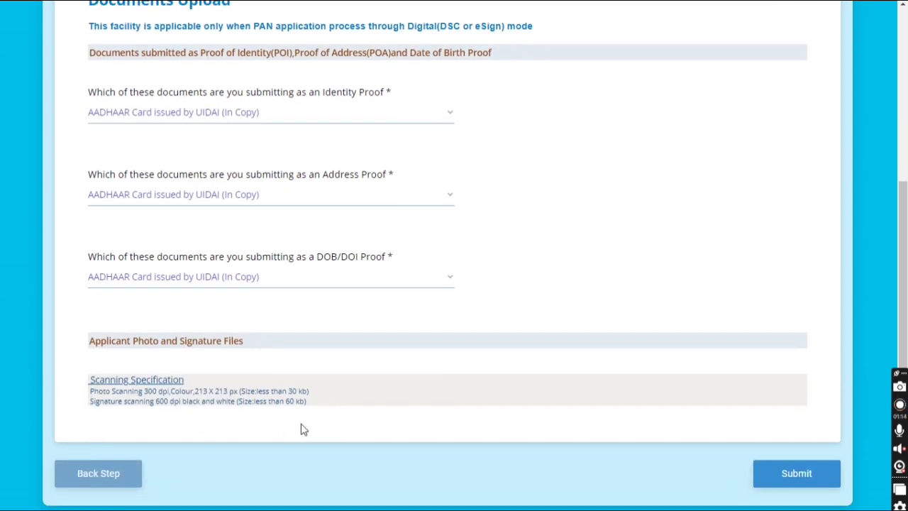
pyautogui.click(777, 476)
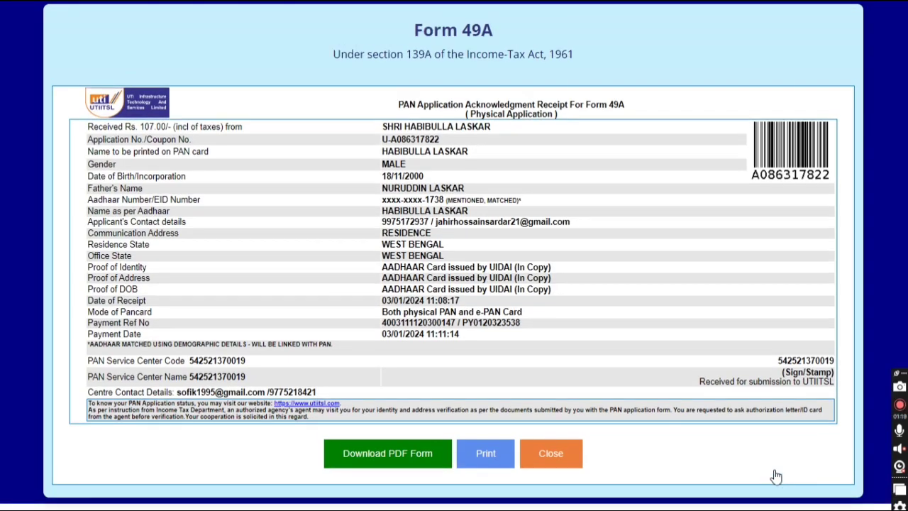
# Download the PAN application acknowledgment receipt as a PDF.
pyautogui.click(376, 456)
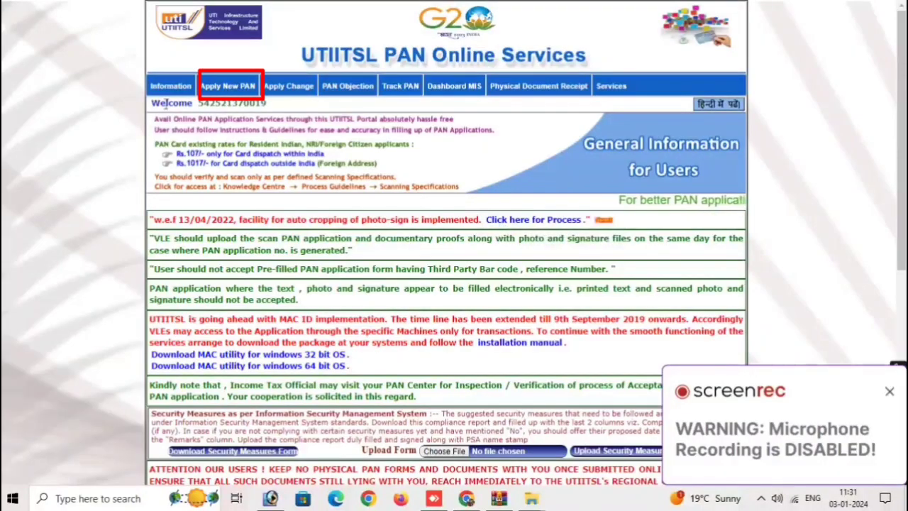
# Under Apply New PAN > Upload Document, start Crop And Upload and browse for the scanned form.
pyautogui.moveTo(266, 89)
pyautogui.moveTo(227, 86)
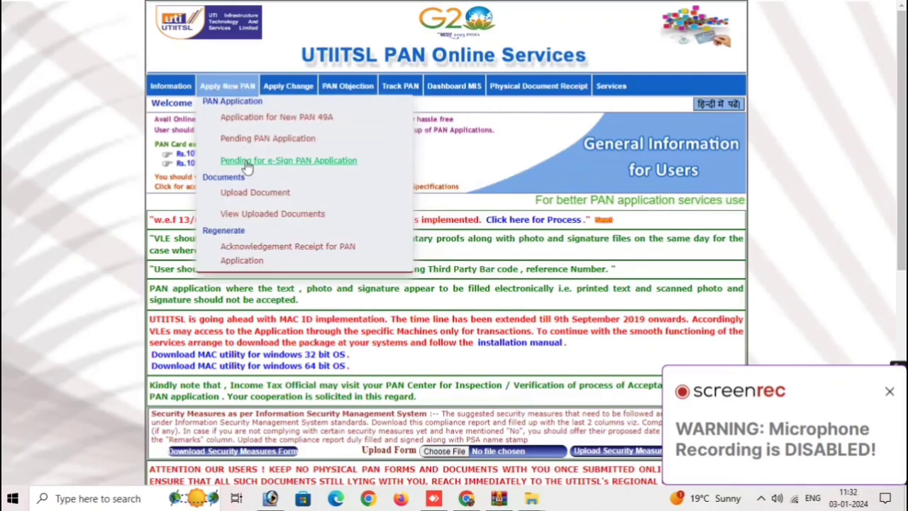
pyautogui.click(254, 201)
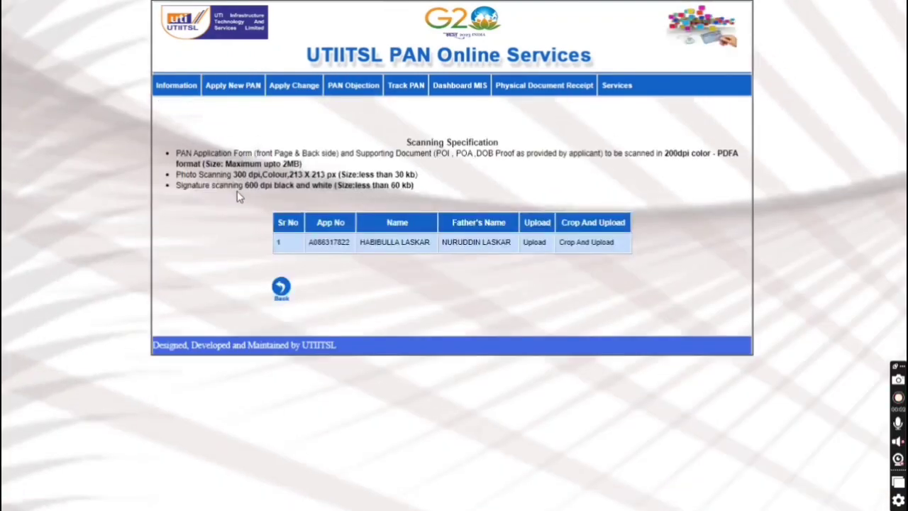
pyautogui.click(575, 246)
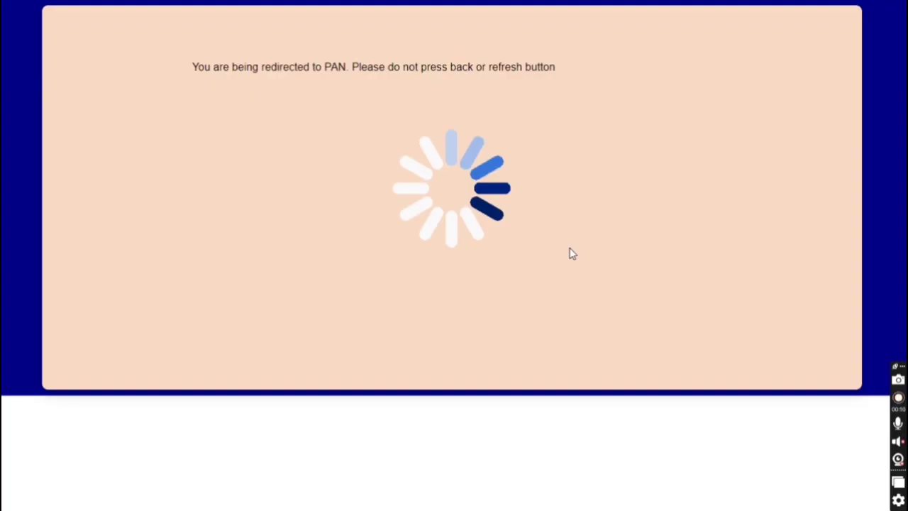
pyautogui.click(362, 144)
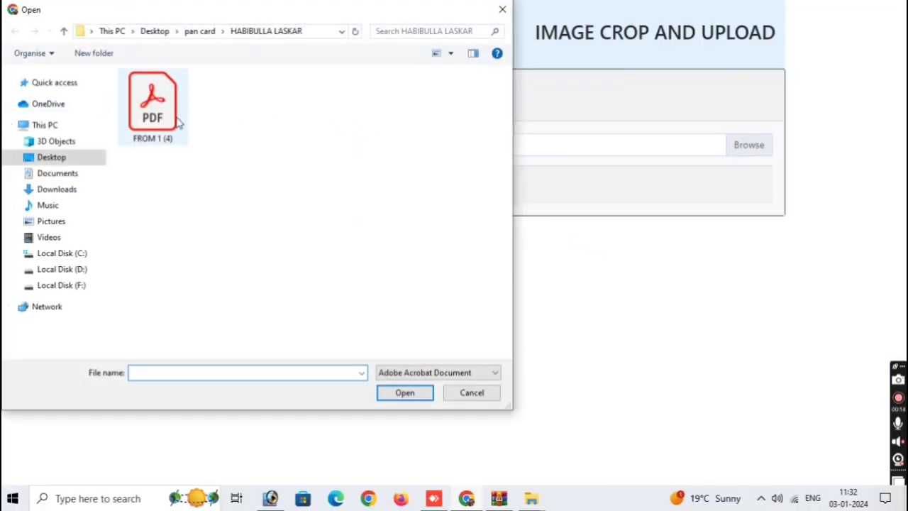
# Select FROM 1 (4).pdf and upload it as the scanned form.
pyautogui.click(177, 122)
pyautogui.click(408, 395)
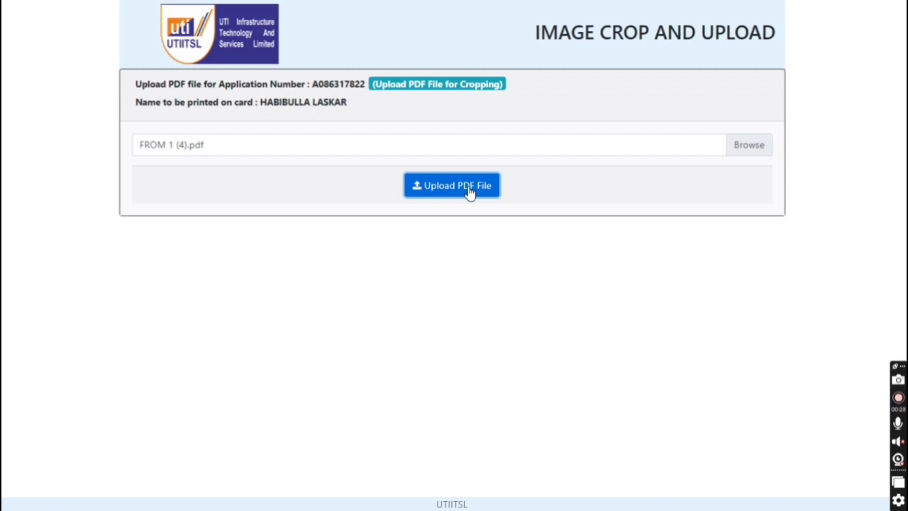
pyautogui.click(469, 188)
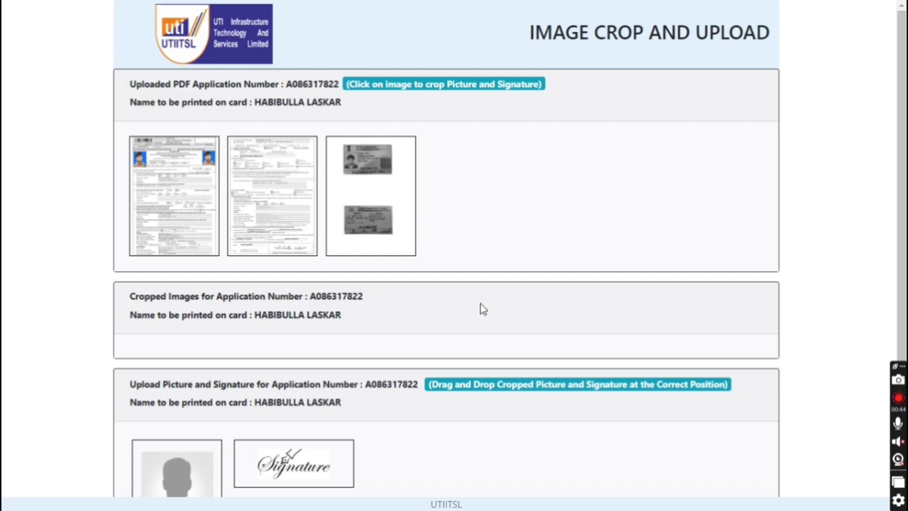
# Crop the applicant's photo from the first form page.
pyautogui.click(199, 160)
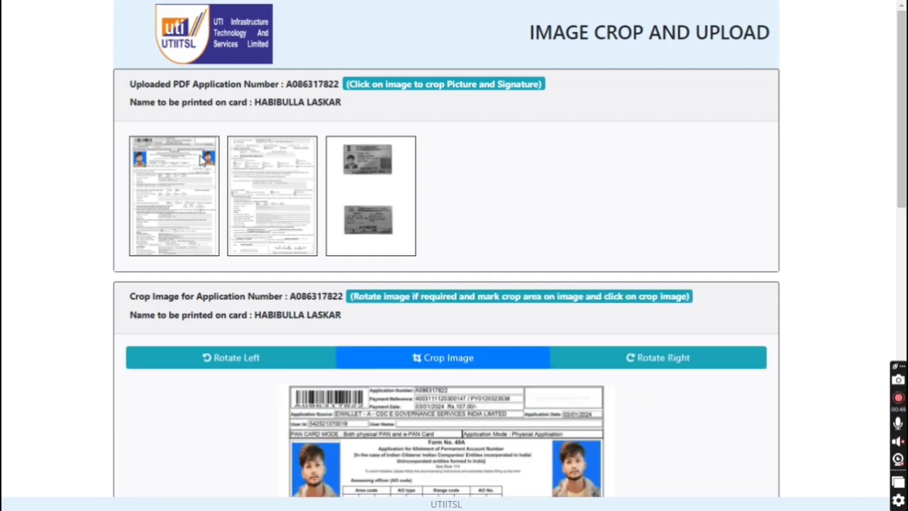
pyautogui.scroll(-2, 751, 381)
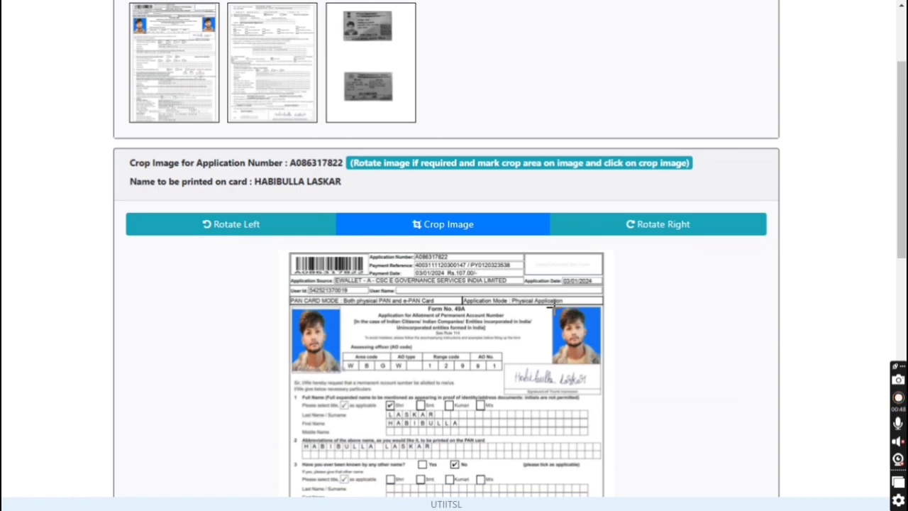
pyautogui.moveTo(551, 307); pyautogui.dragTo(603, 370)
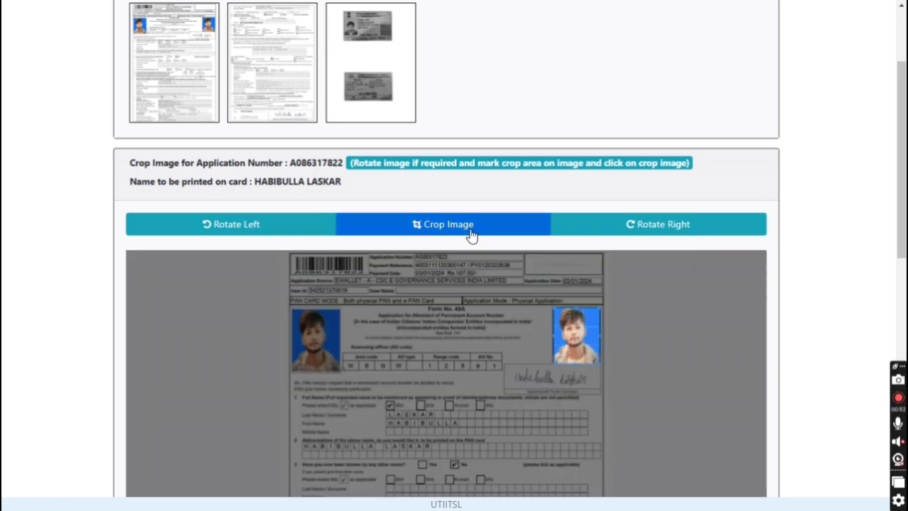
pyautogui.click(470, 230)
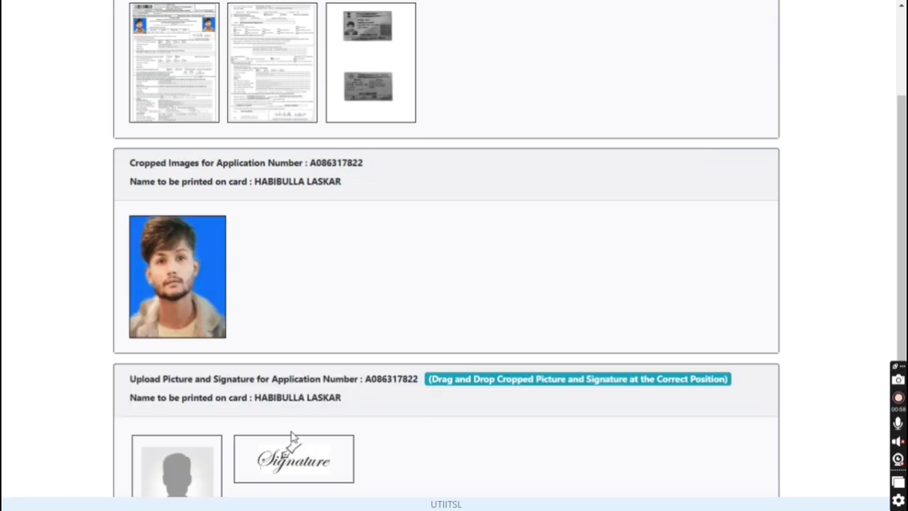
# Crop the applicant's signature from the second form page.
pyautogui.scroll(1, 268, 178)
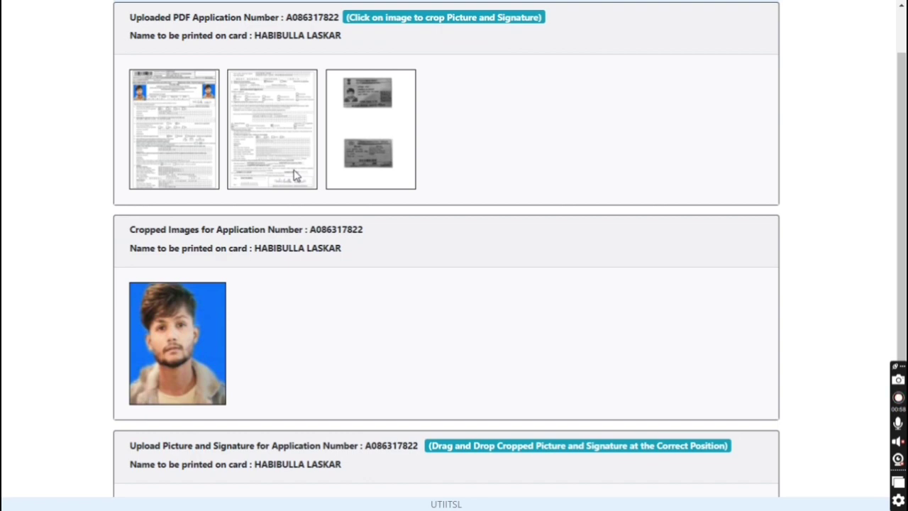
pyautogui.click(296, 176)
pyautogui.scroll(-4, 539, 365)
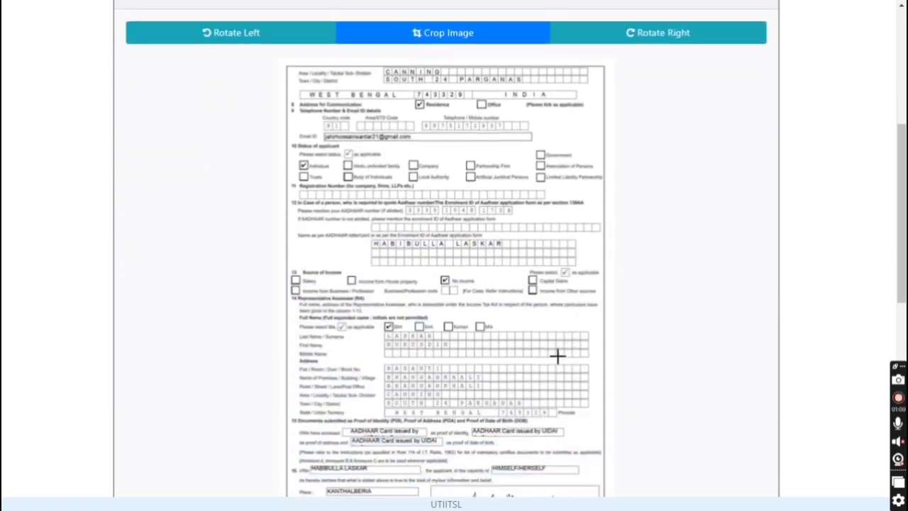
pyautogui.scroll(-2, 557, 356)
pyautogui.moveTo(446, 345)
pyautogui.mouseDown()
pyautogui.moveTo(511, 367)
pyautogui.moveTo(581, 371)
pyautogui.mouseUp()
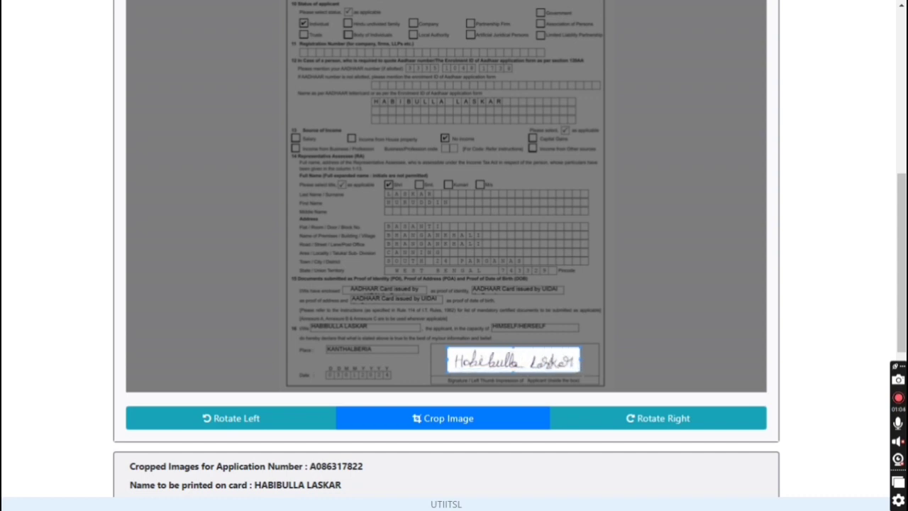
pyautogui.click(491, 429)
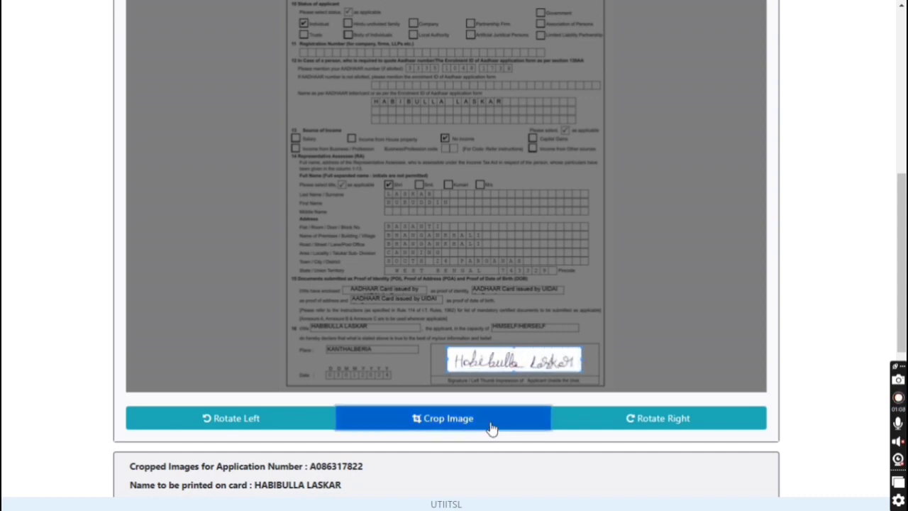
pyautogui.scroll(-3, 506, 378)
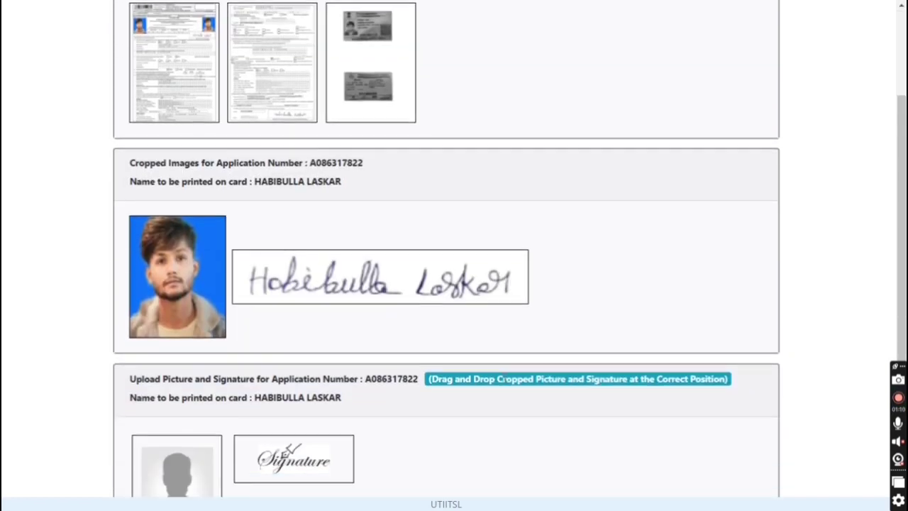
pyautogui.scroll(-1, 511, 377)
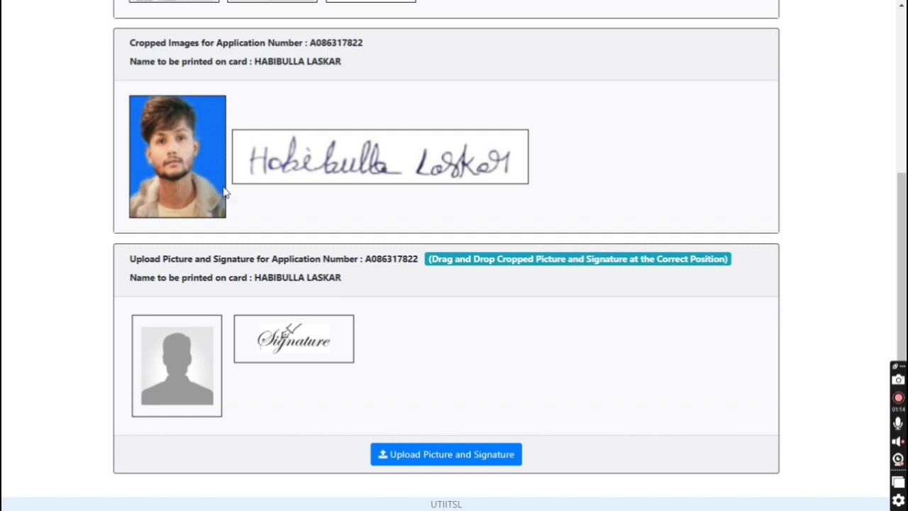
# Place the cropped photo and signature in their slots and upload both.
pyautogui.moveTo(184, 176); pyautogui.dragTo(194, 377)
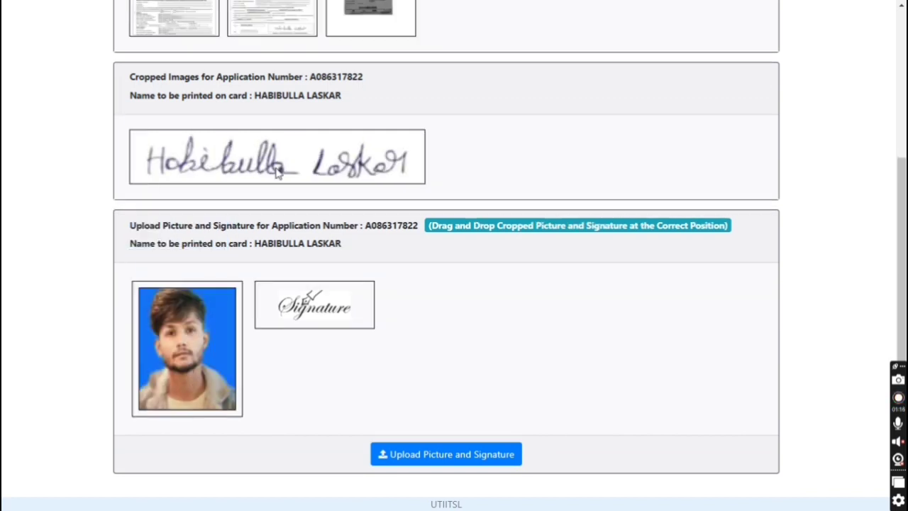
pyautogui.moveTo(267, 170)
pyautogui.mouseDown()
pyautogui.moveTo(298, 298)
pyautogui.moveTo(312, 312)
pyautogui.mouseUp()
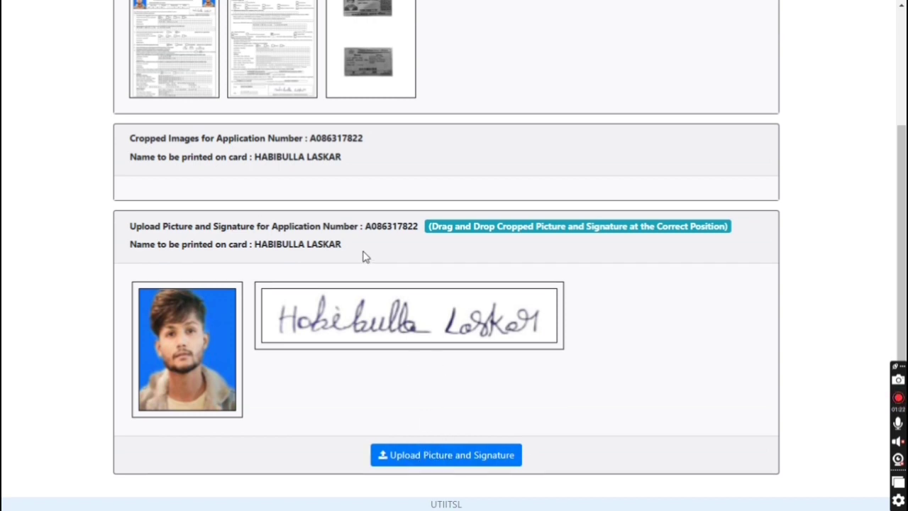
pyautogui.scroll(3, 368, 284)
pyautogui.scroll(-3, 366, 262)
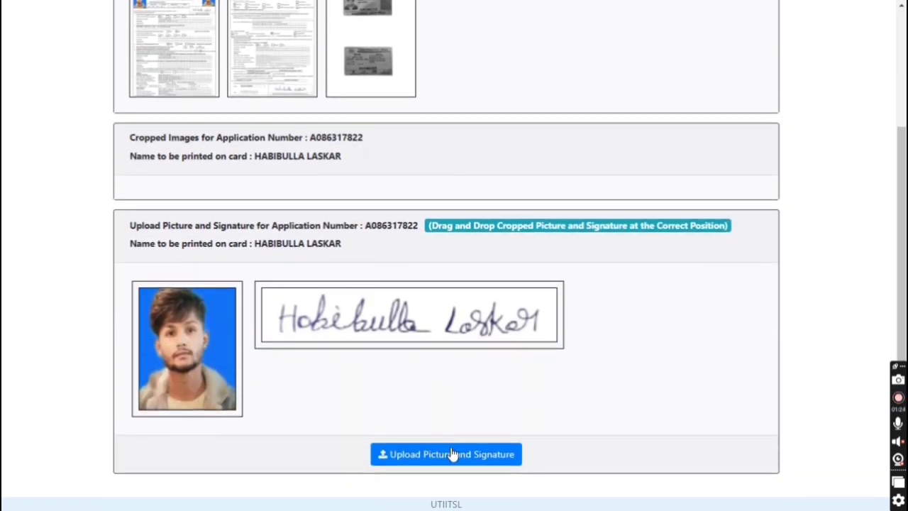
pyautogui.click(452, 454)
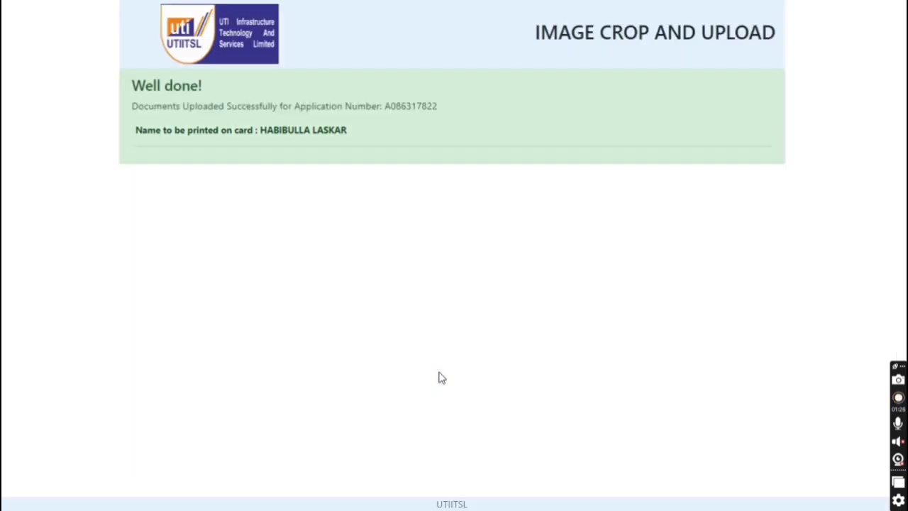